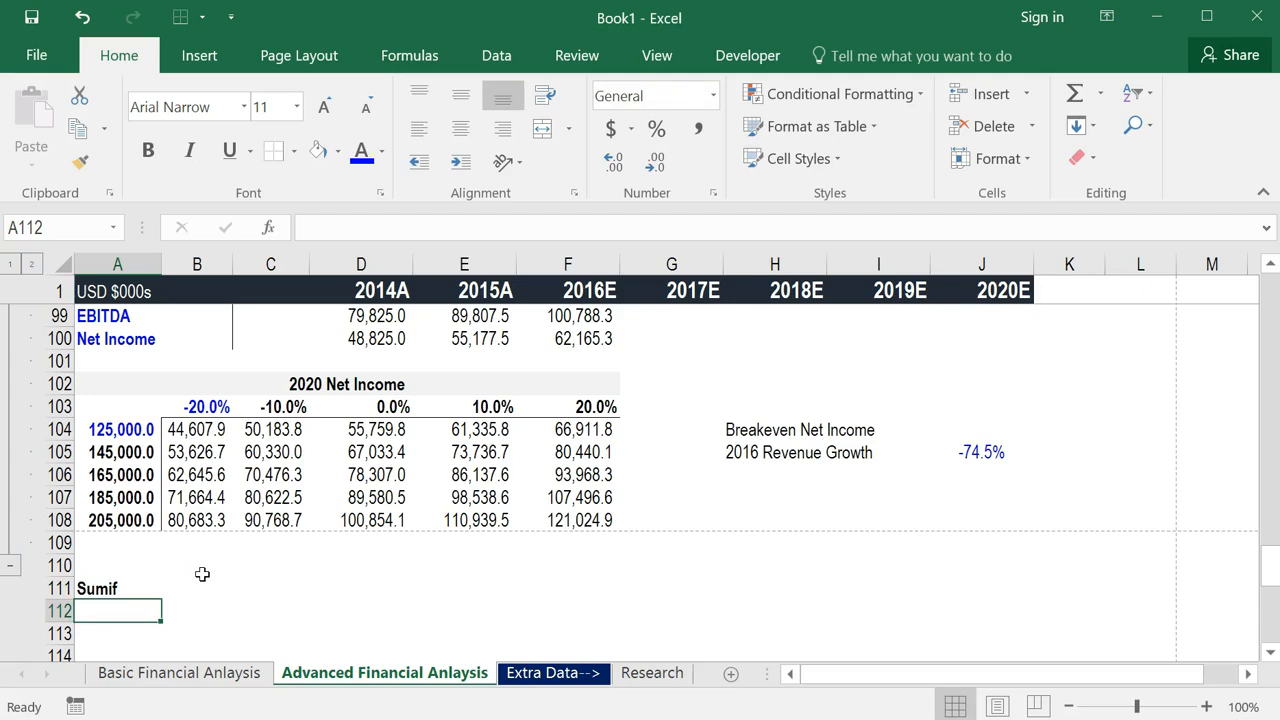
Examine the -20.0% net income values in B104:B108 and the row inputs of 165,000 and above in A106:A108.
key(Up)
key(Up)
key(Up)
key(Up)
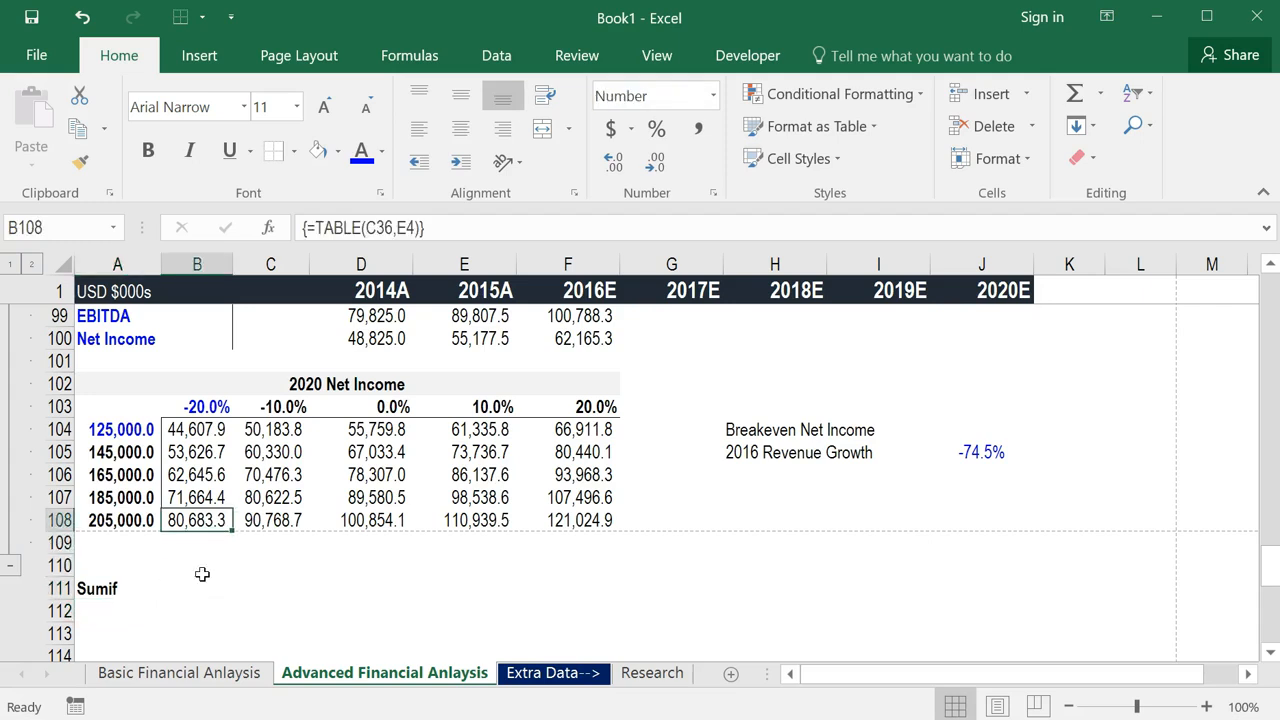
key(shift+Up)
key(shift+Up)
key(shift+Up)
key(shift+Up)
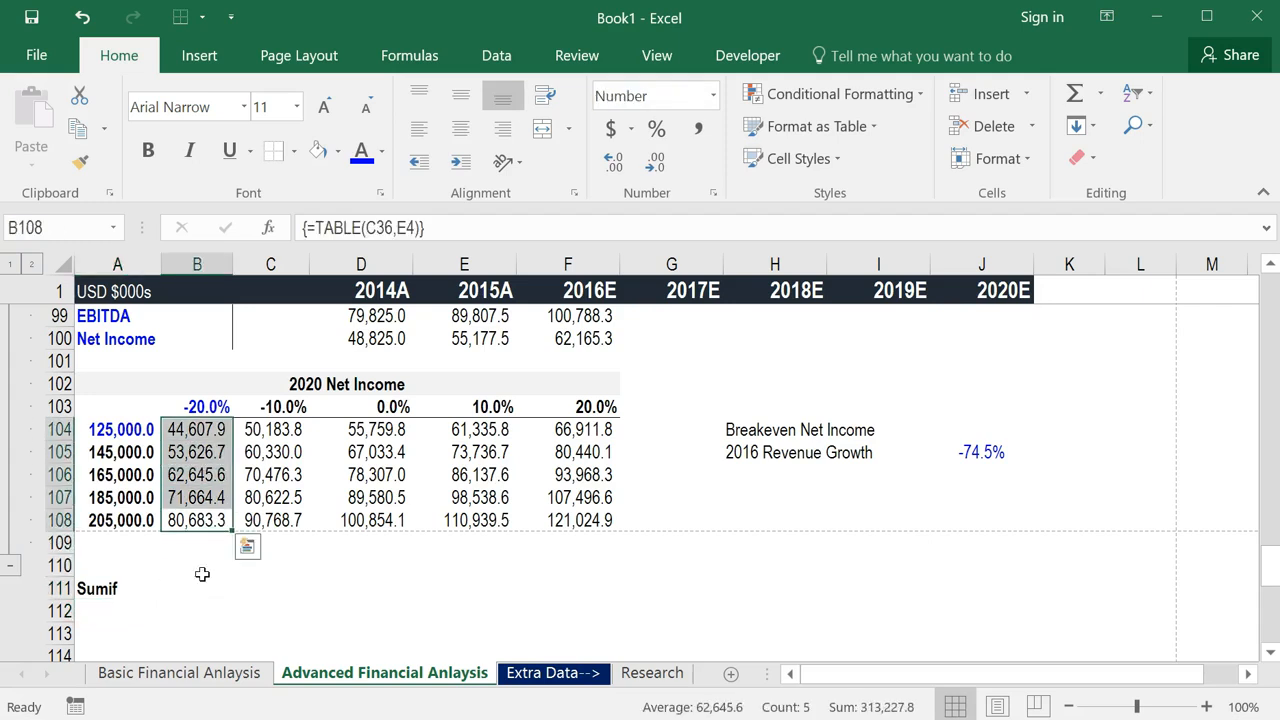
key(Left)
key(Down)
key(Down)
key(Down)
key(Down)
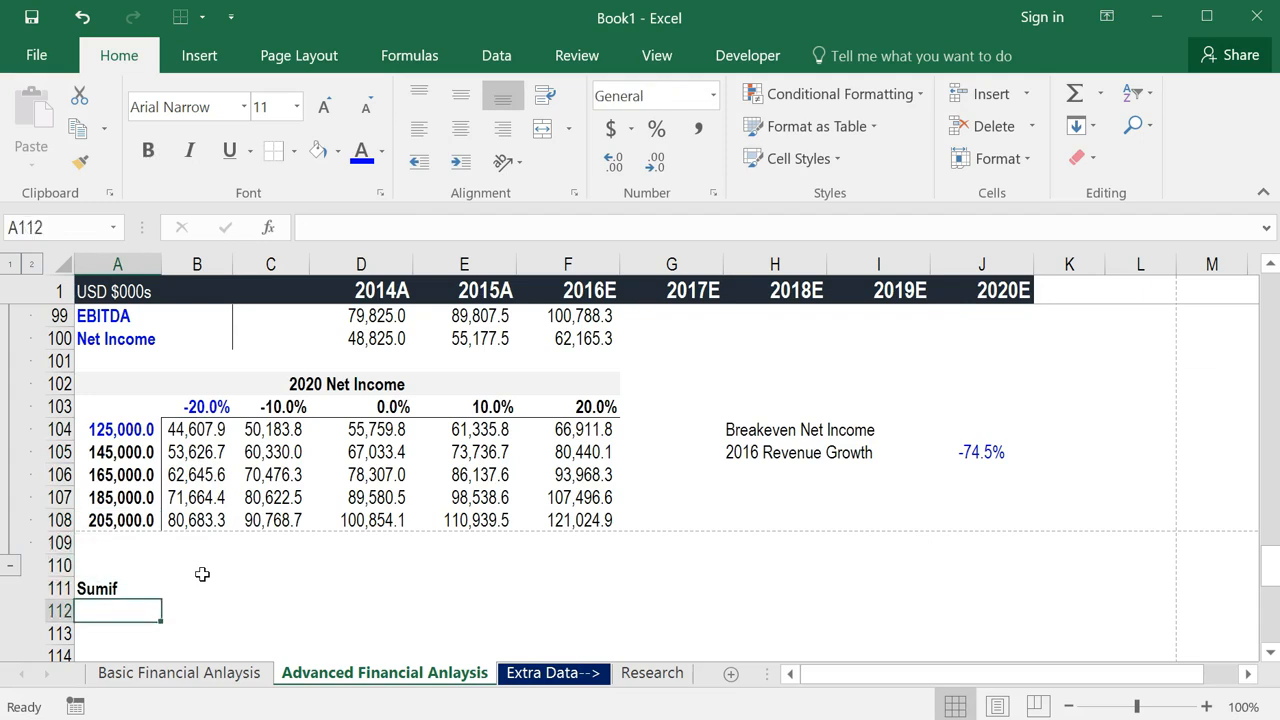
key(Up)
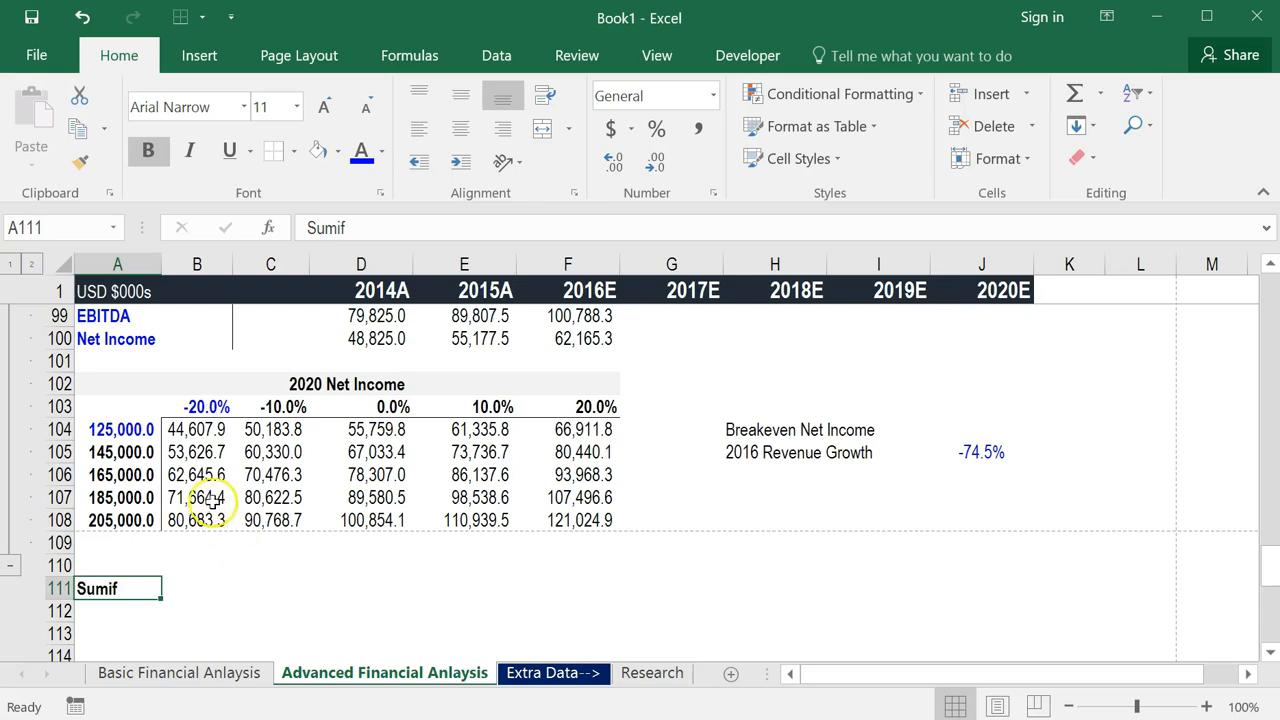
drag(205, 430, 213, 518)
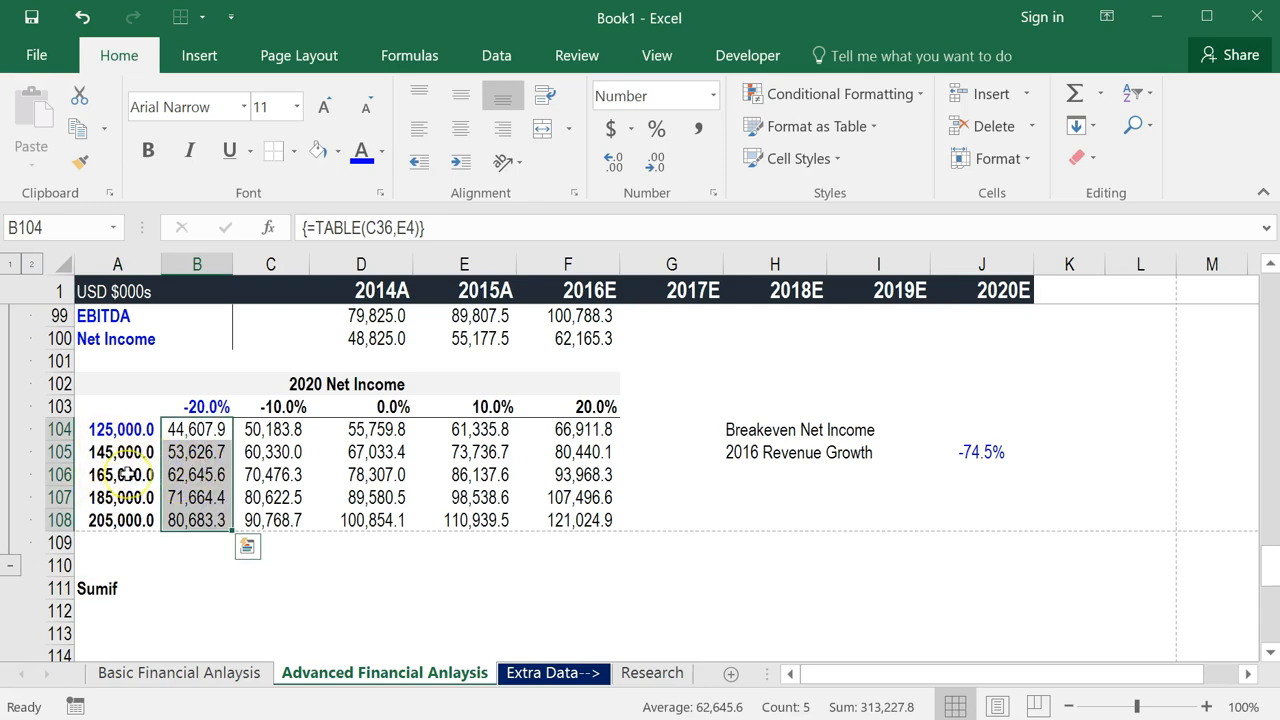
drag(125, 475, 120, 520)
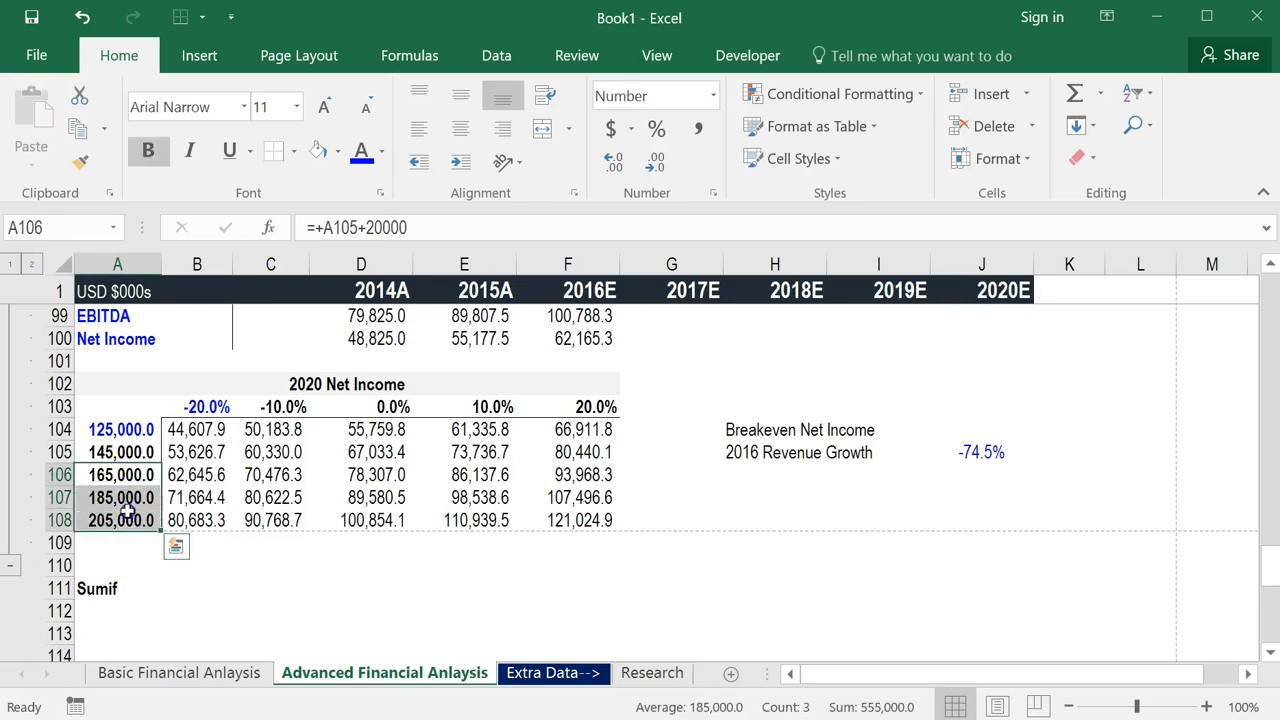
Start a SUMIF formula in A112 with A104:A108 as the range to test.
click(152, 607)
text(=)
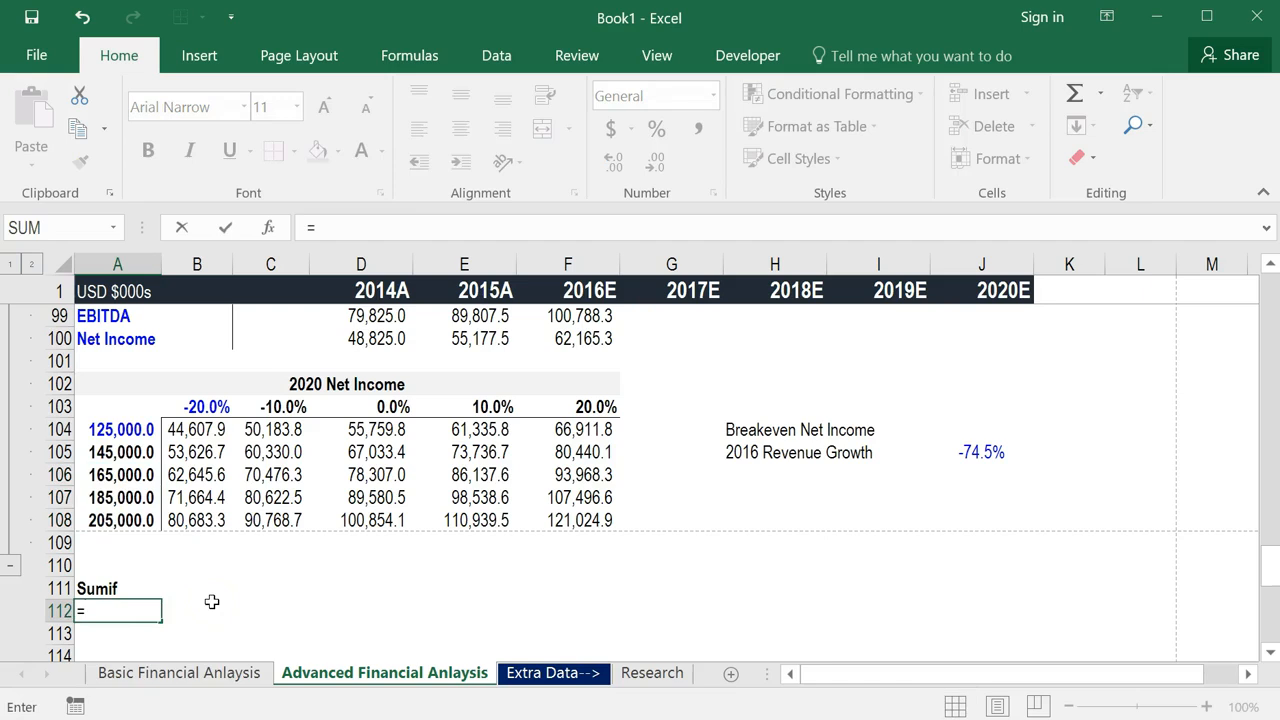
text(sumi)
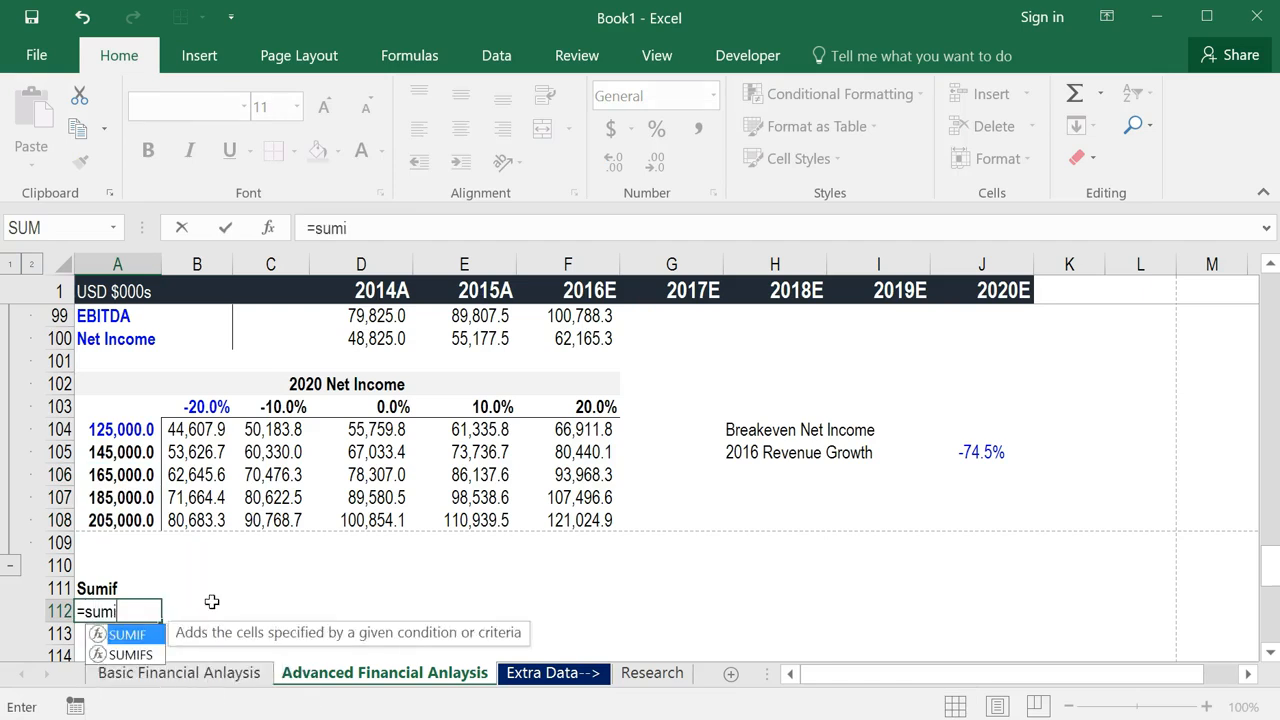
text(f()
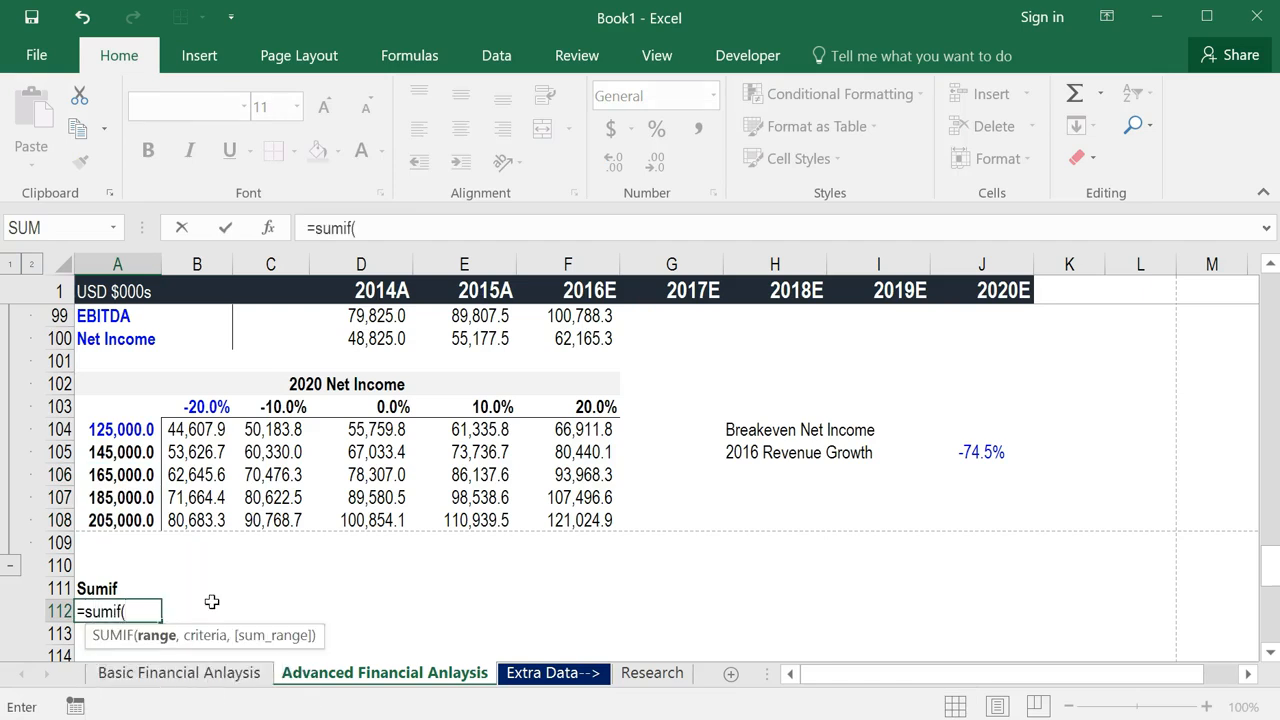
key(Up)
key(Up)
key(Up)
key(Up)
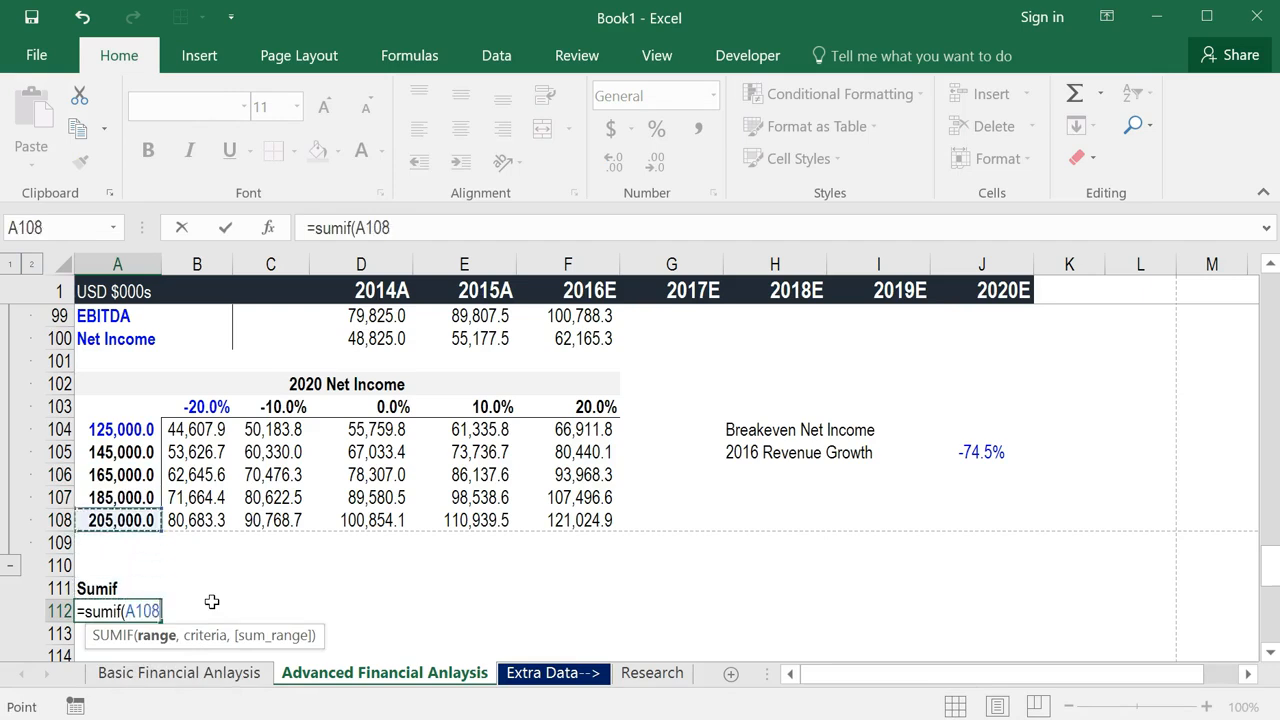
key(shift+Up)
key(shift+Up)
key(shift+Up)
key(shift+Up)
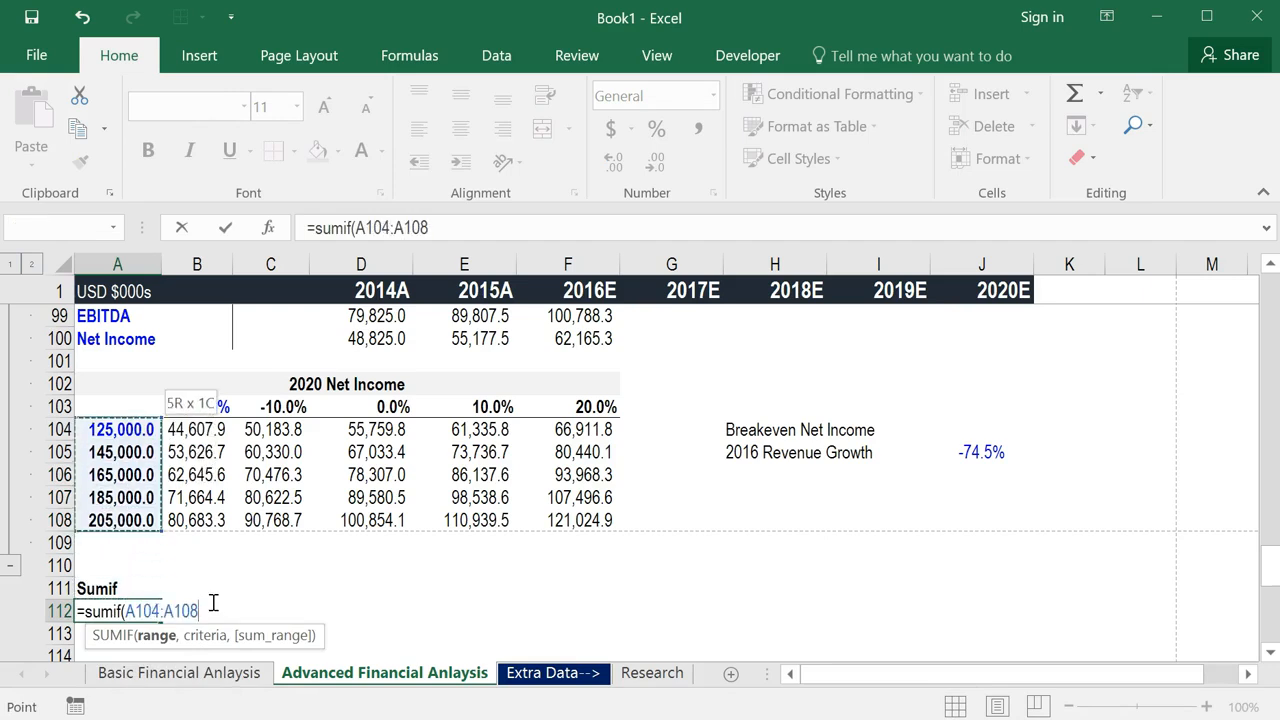
Set the SUMIF criteria in A112 to ">=165000".
text(,">=)
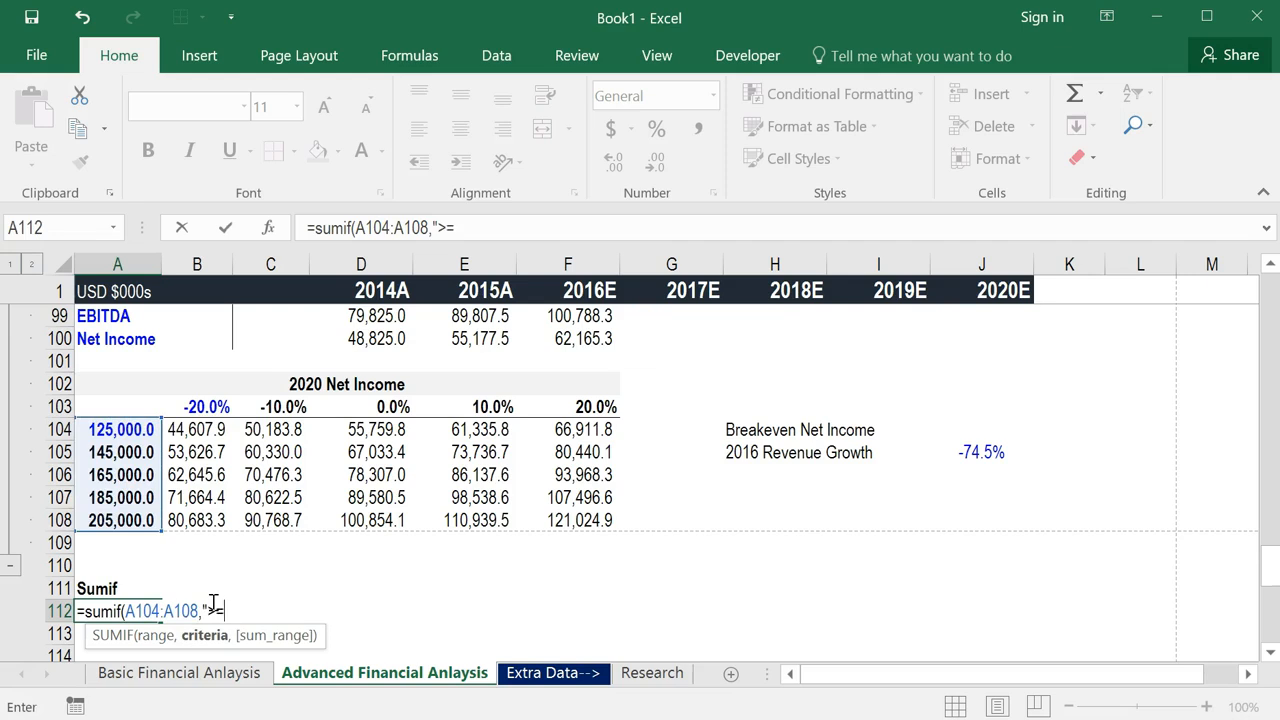
text(165000)
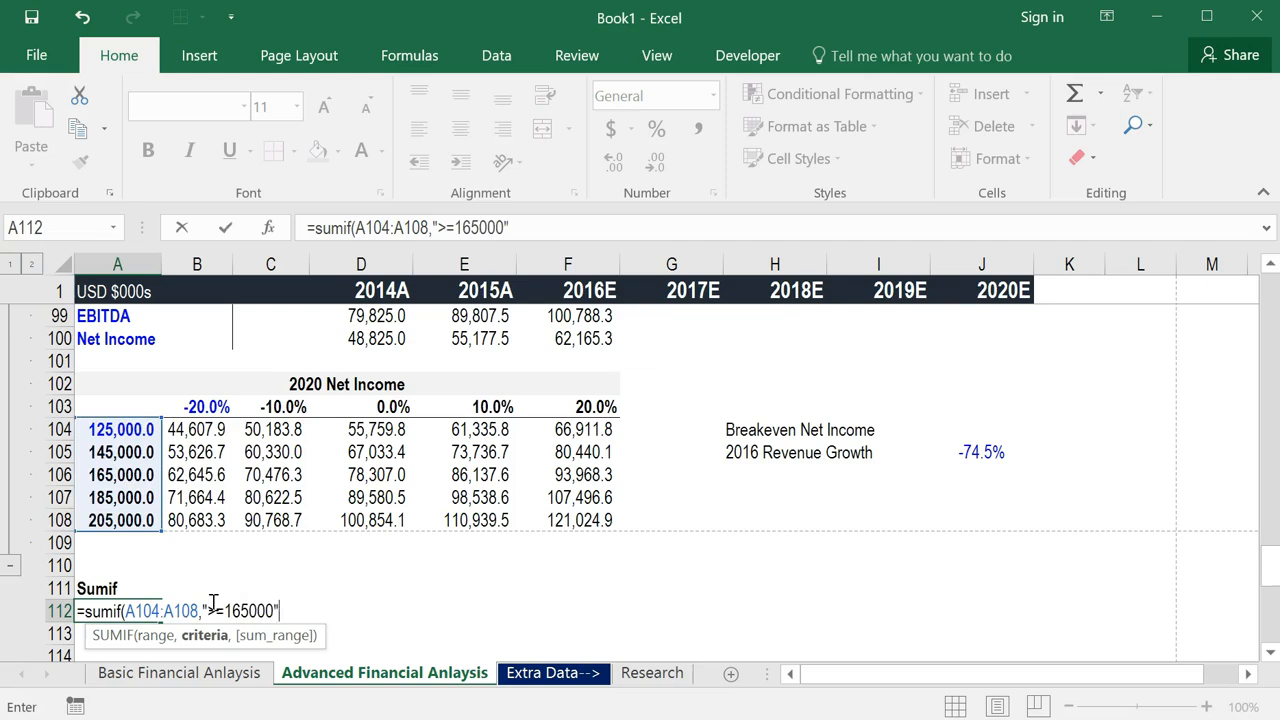
text(",)
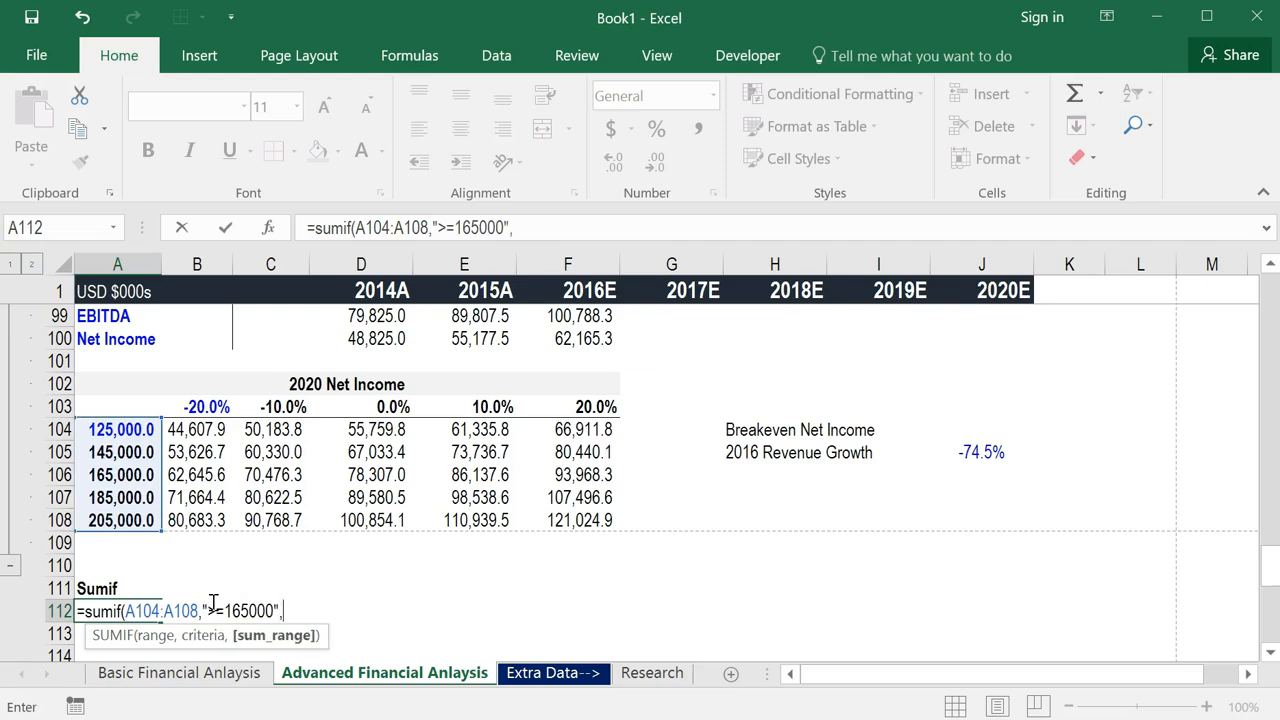
Use B104:B108 as the sum range of the SUMIF in A112 and complete the formula.
key(Right)
key(Up)
key(Up)
key(Up)
key(Up)
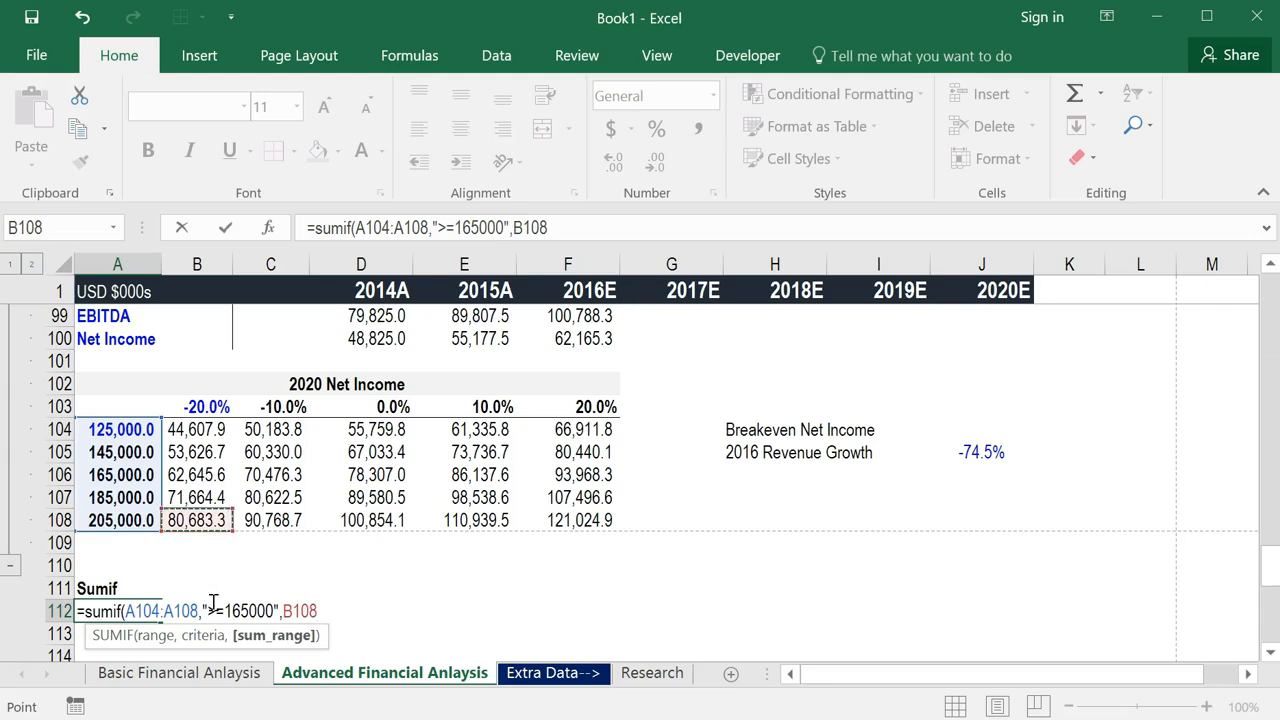
key(shift+Up)
key(shift+Up)
key(shift+Up)
key(shift+Up)
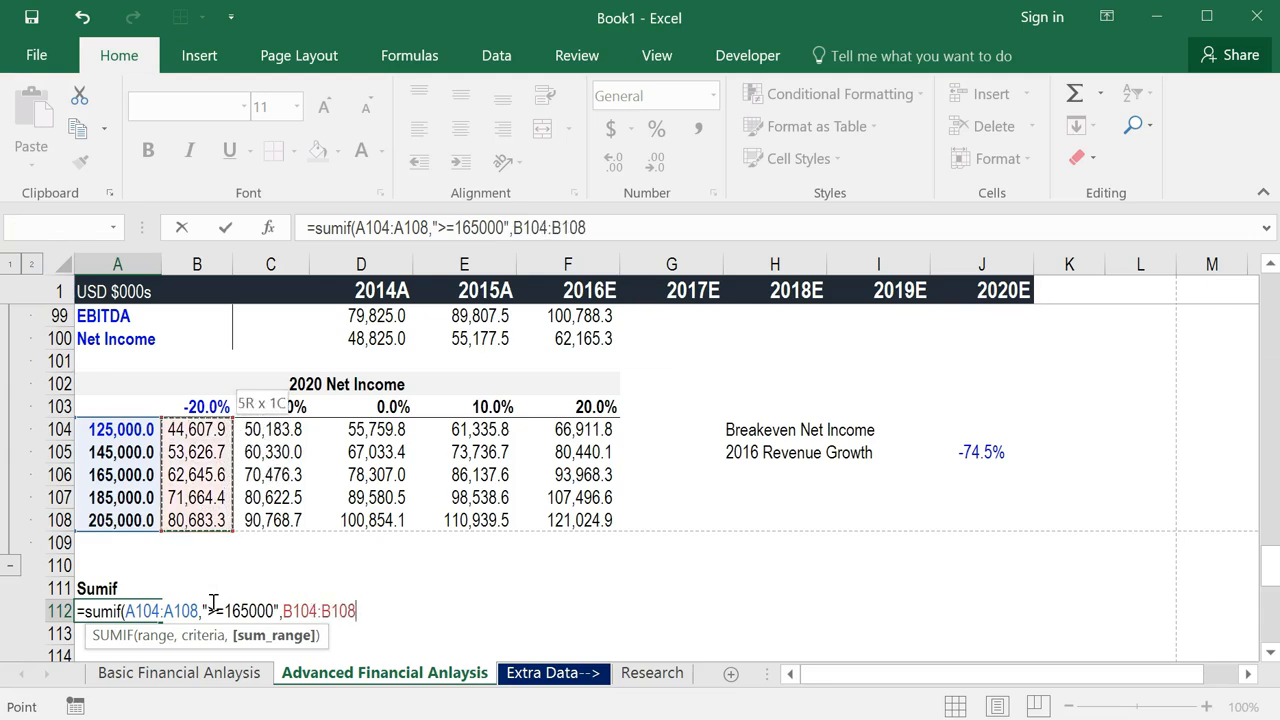
key(Up)
key(Up)
key(Up)
key(Up)
key(Up)
key(Down)
key(Down)
key(Down)
key(Down)
key(Down)
key(Down)
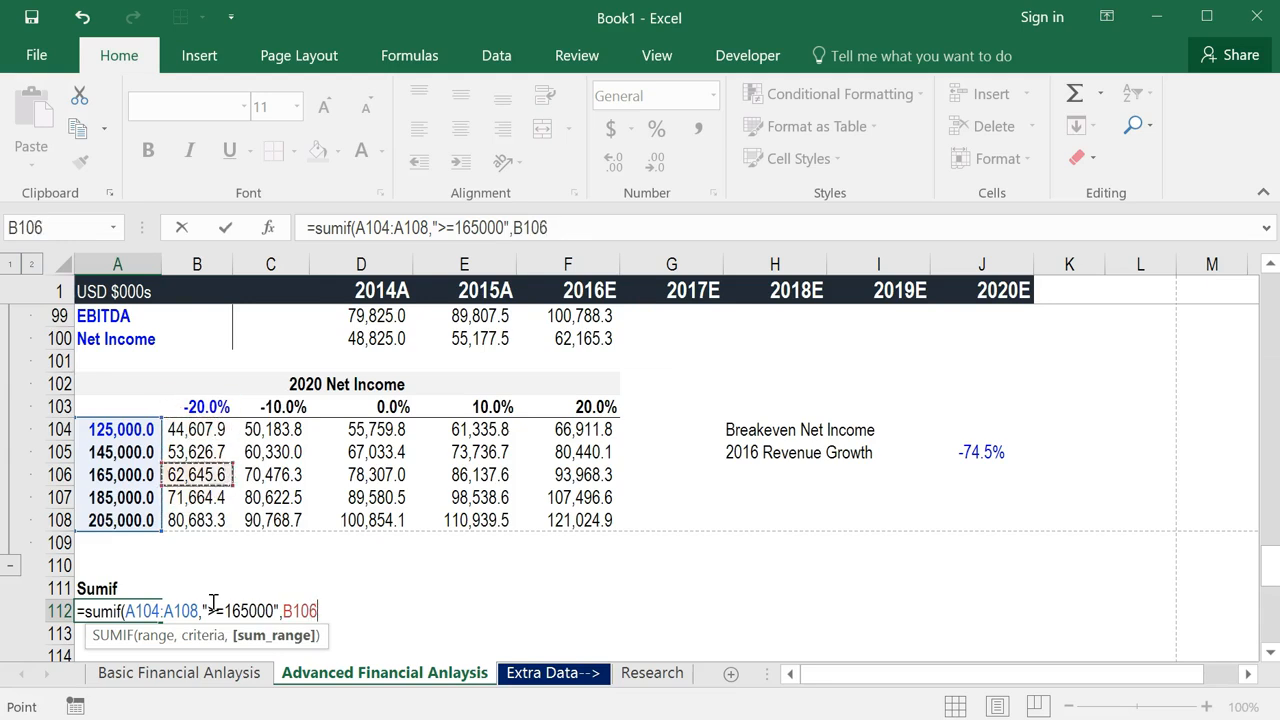
key(Up)
key(shift+Up)
key(shift+Up)
key(shift+Up)
key(shift+Up)
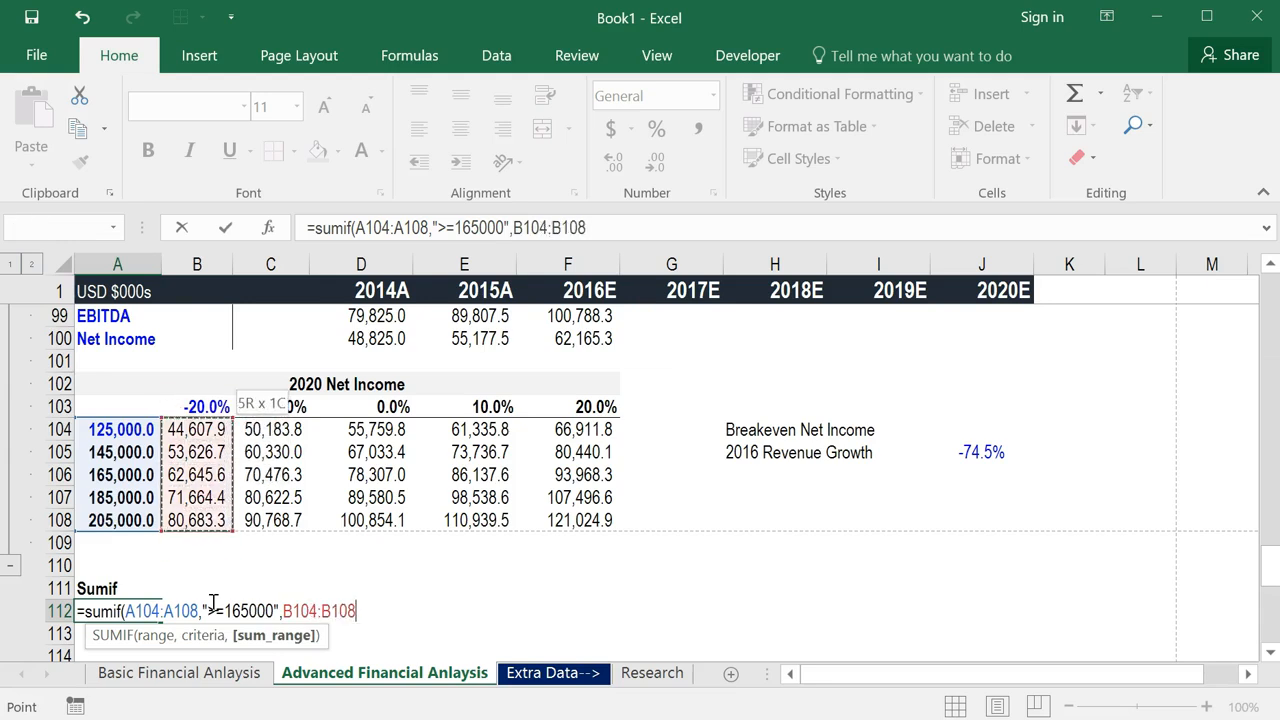
key(ctrl+Return)
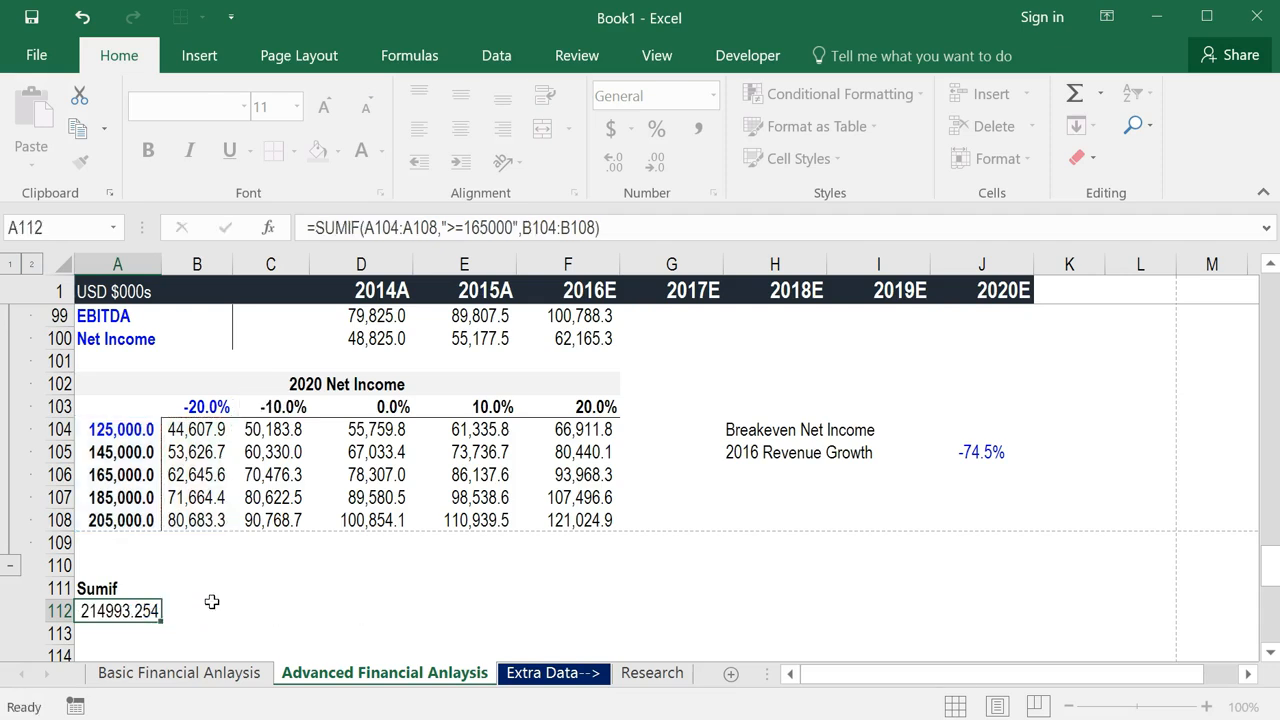
Review the ranges and criteria referenced by the SUMIF formula in A112.
key(F2)
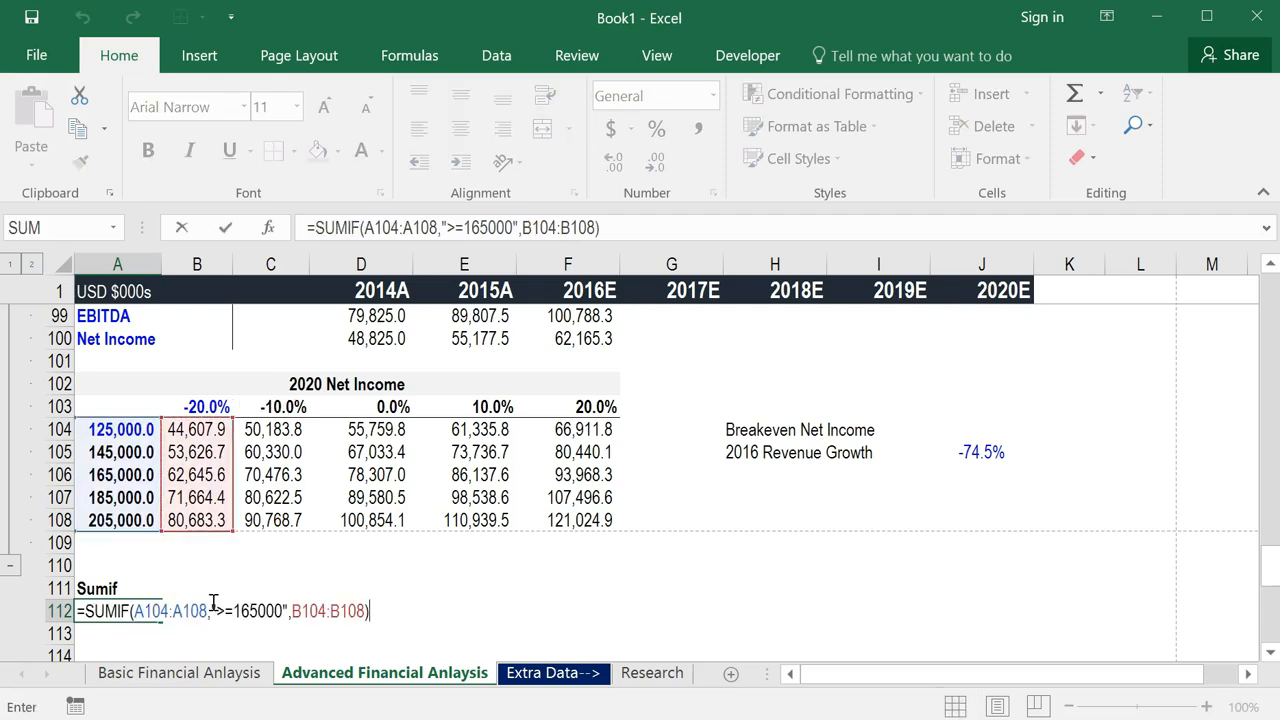
key(Escape)
key(F2)
key(Escape)
Check the rows that meet the SUMIF criteria, the inputs in A106:A108 and their net income in B106:B108.
key(Up)
key(Up)
key(Up)
key(Up)
key(Up)
key(Up)
key(shift+Down)
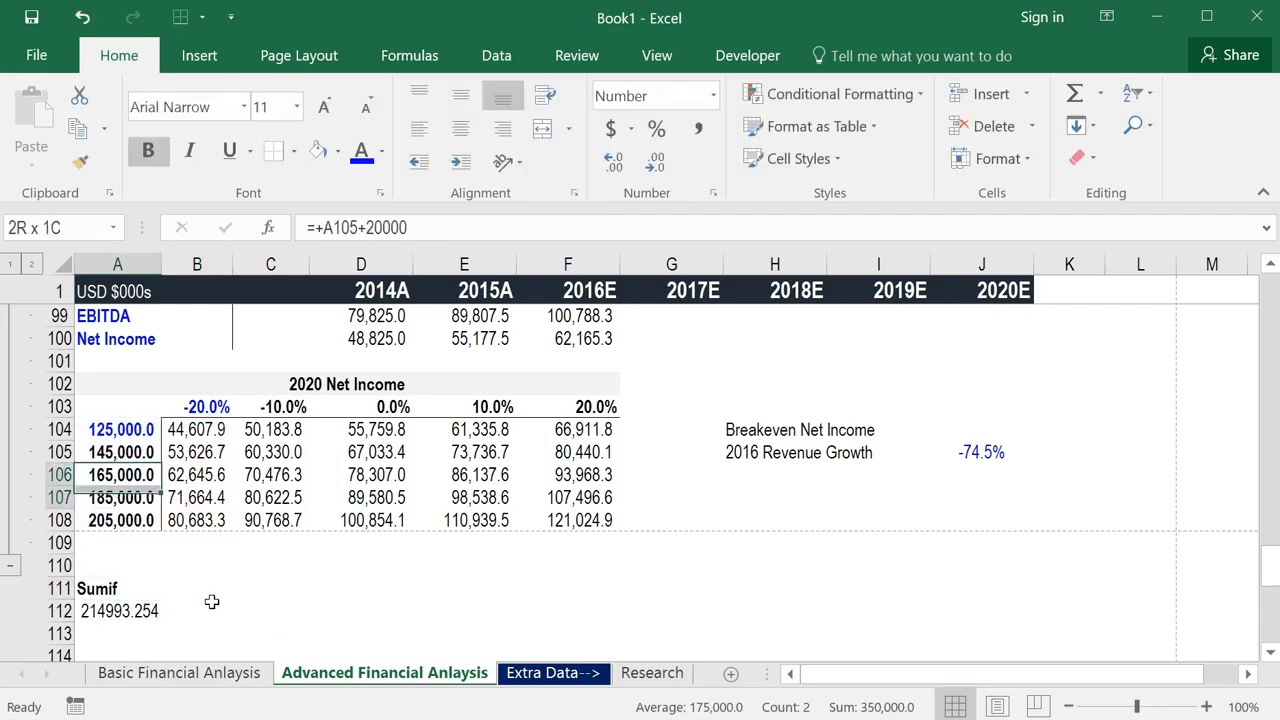
key(shift+Down)
key(Right)
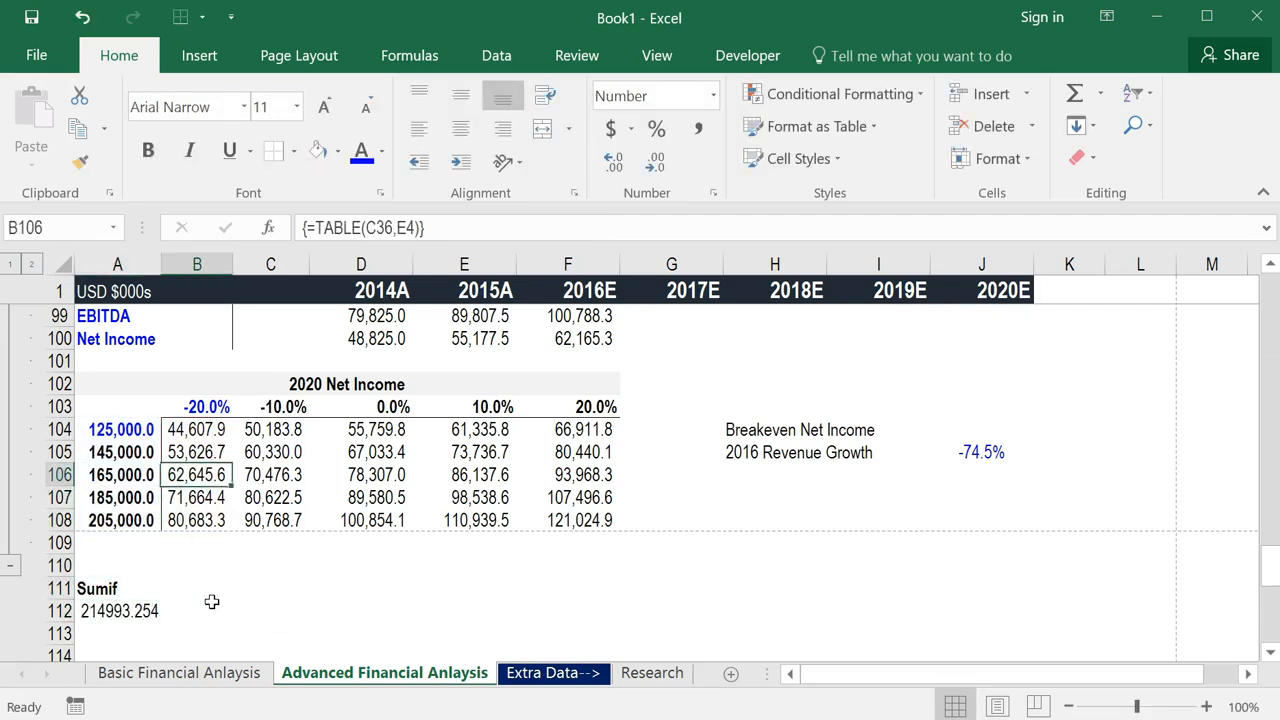
key(shift+Down)
key(shift+Down)
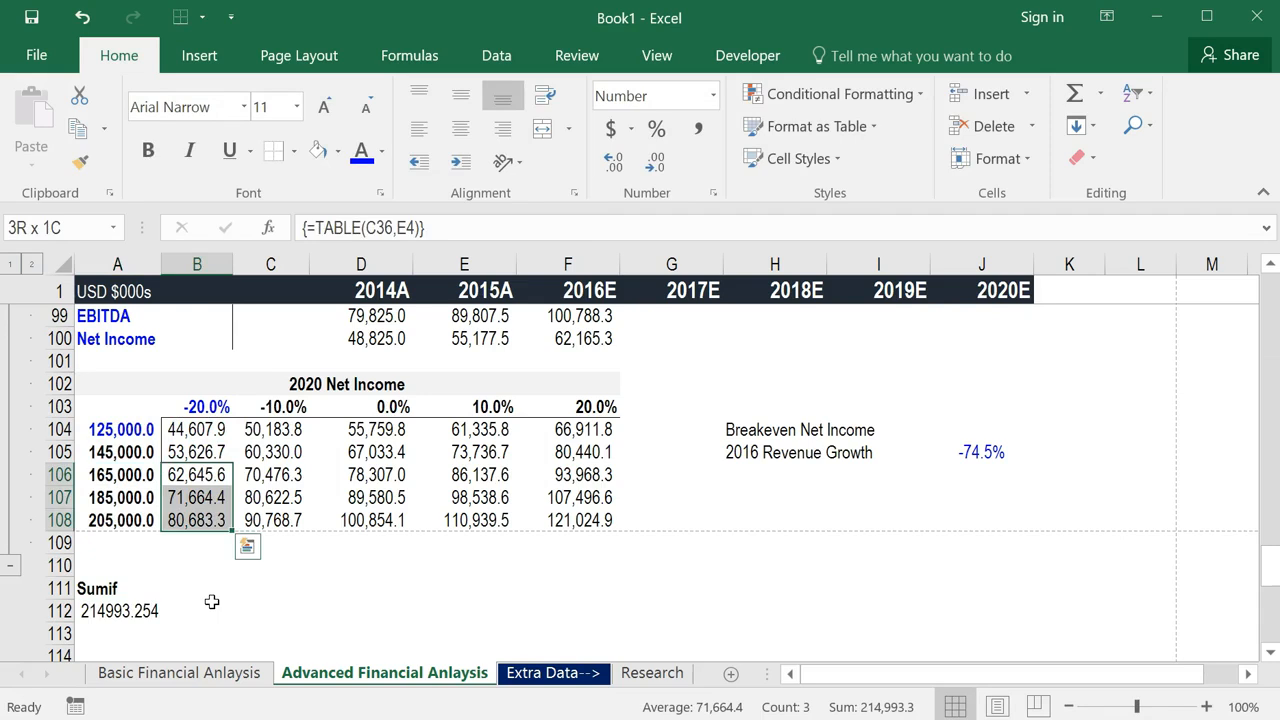
key(Down)
key(Down)
key(Down)
key(Down)
key(Down)
key(Down)
key(Left)
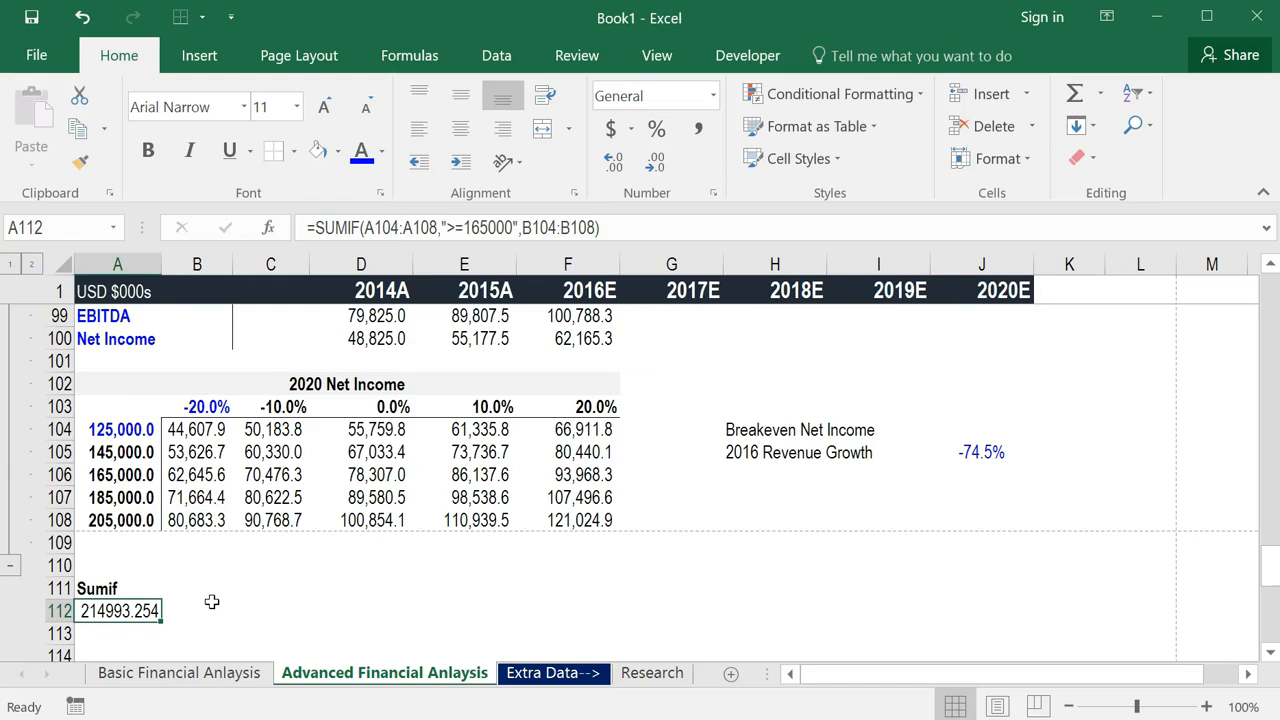
Compare the sum of B106:B108 with the SUMIF result in A112.
key(Right)
key(Up)
key(Up)
key(Up)
key(Up)
key(shift+Up)
key(shift+Up)
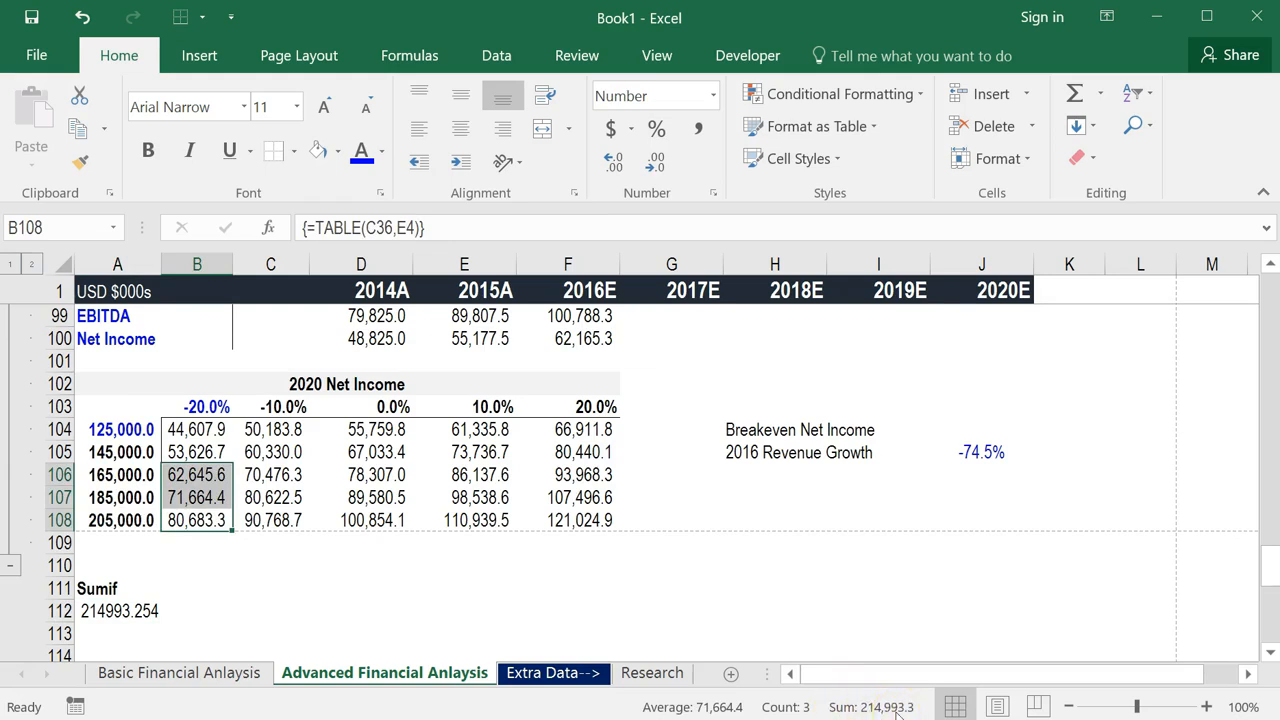
click(152, 614)
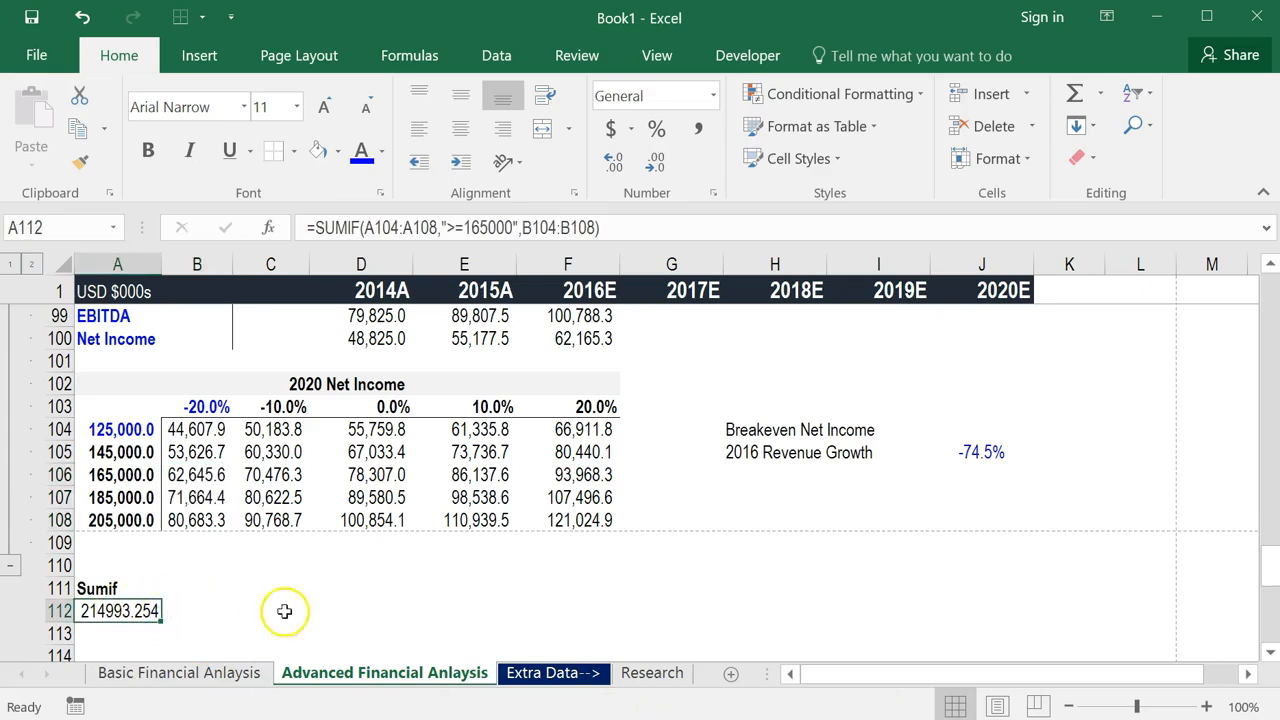
Enter the heading "Countif" in C111.
click(223, 588)
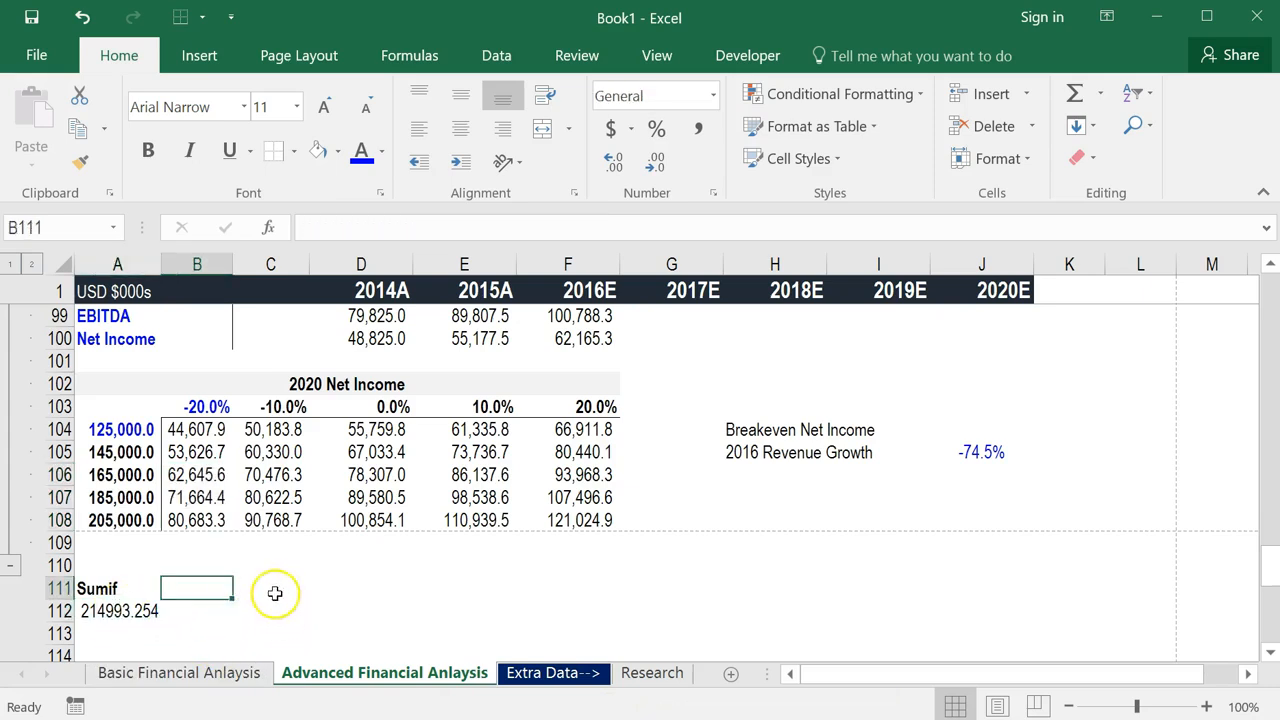
click(275, 593)
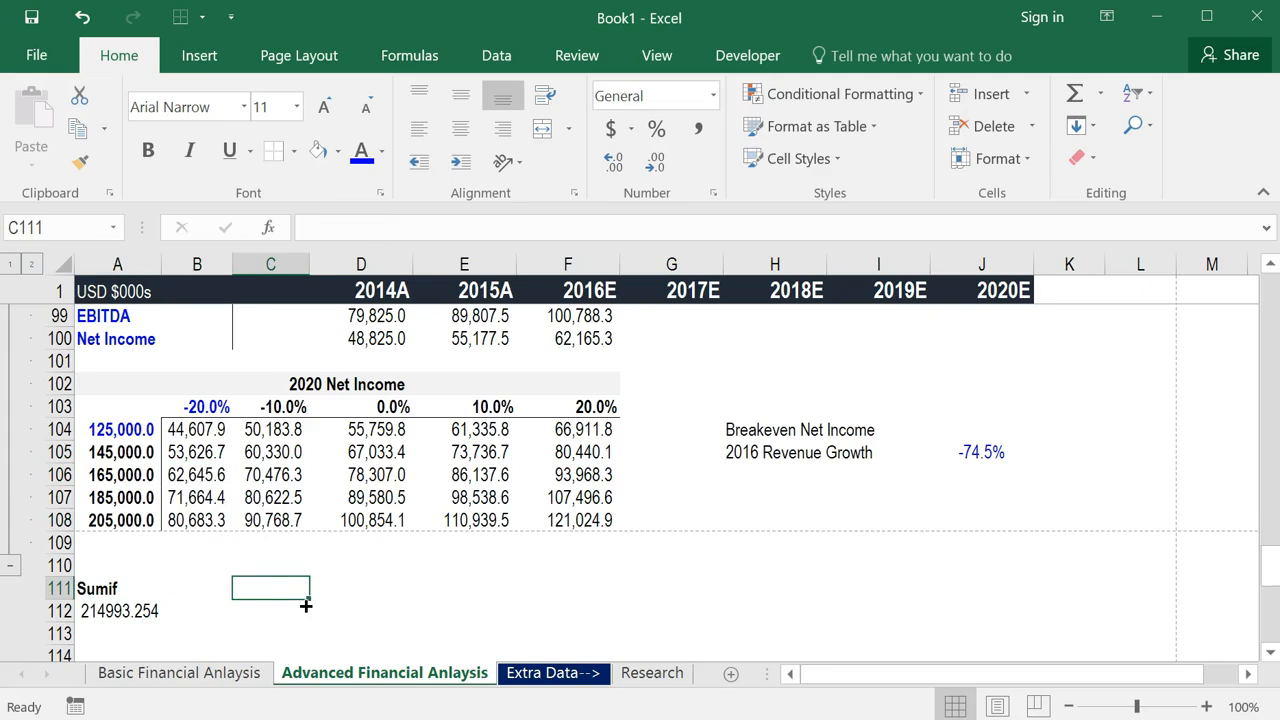
text(Countif)
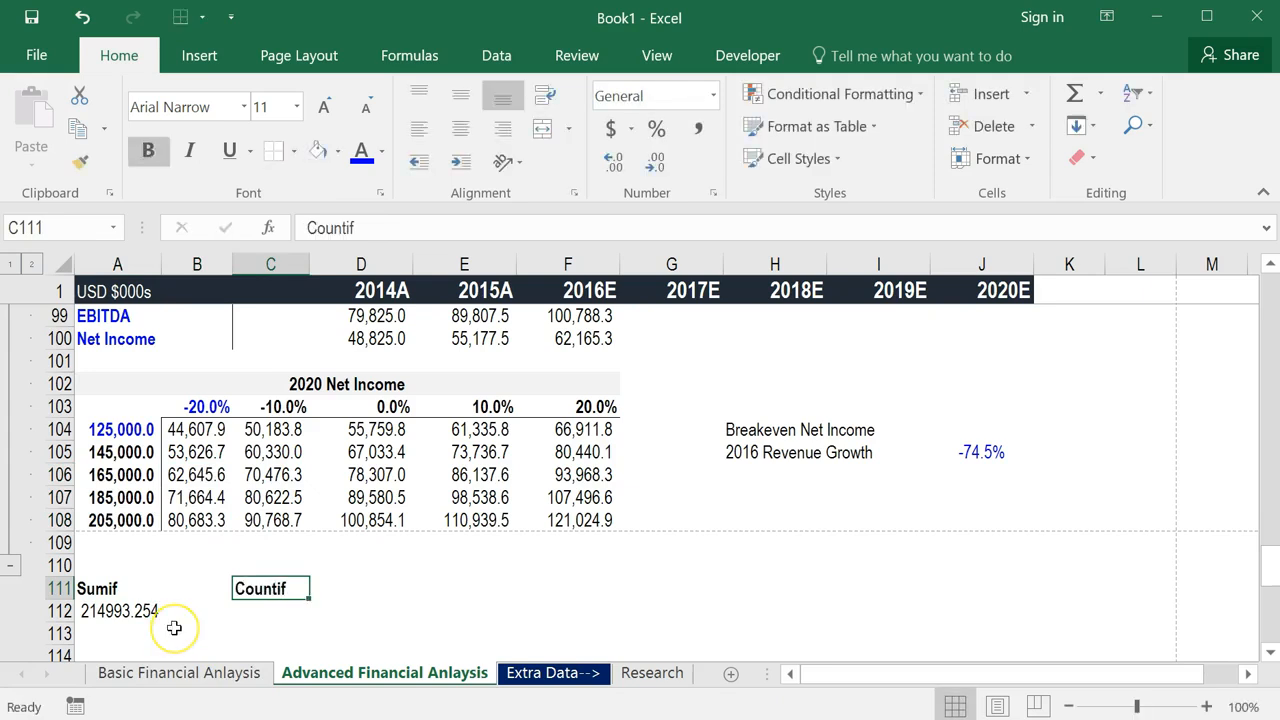
key(Return)
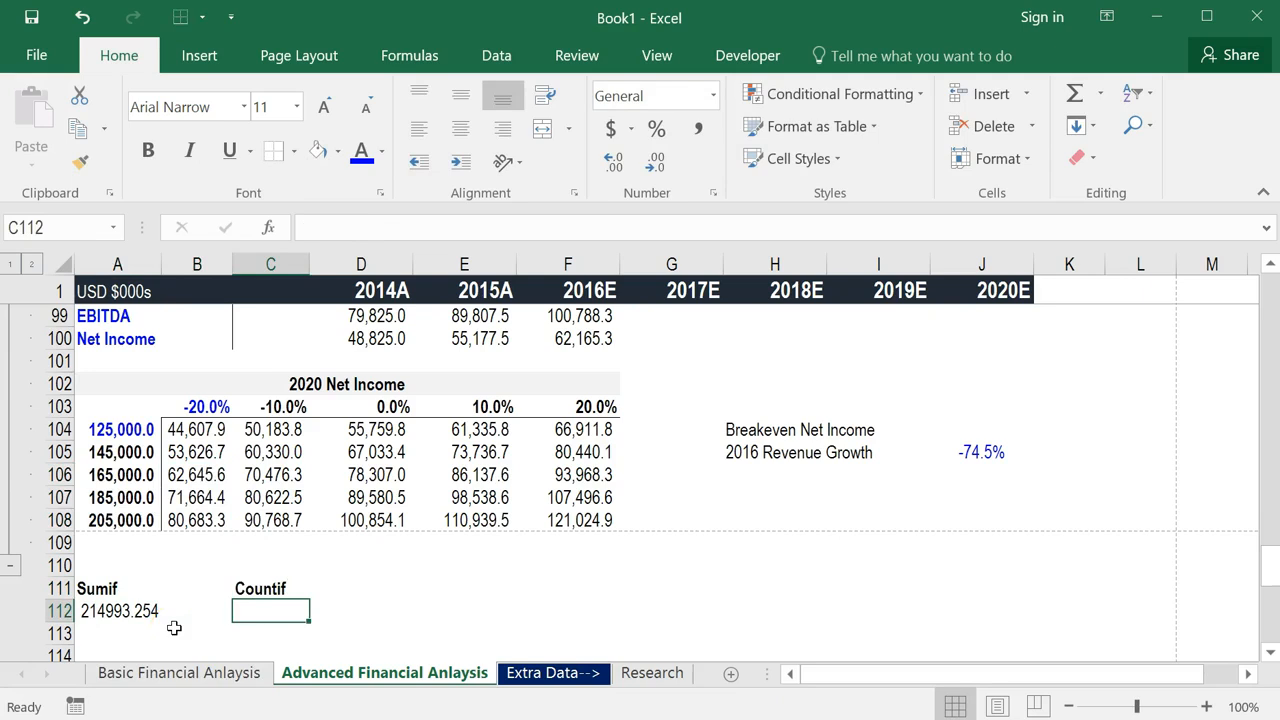
Enter a COUNTIF formula in C112 counting the cells in A104:A108 that meet the criteria ">=165000".
text(=)
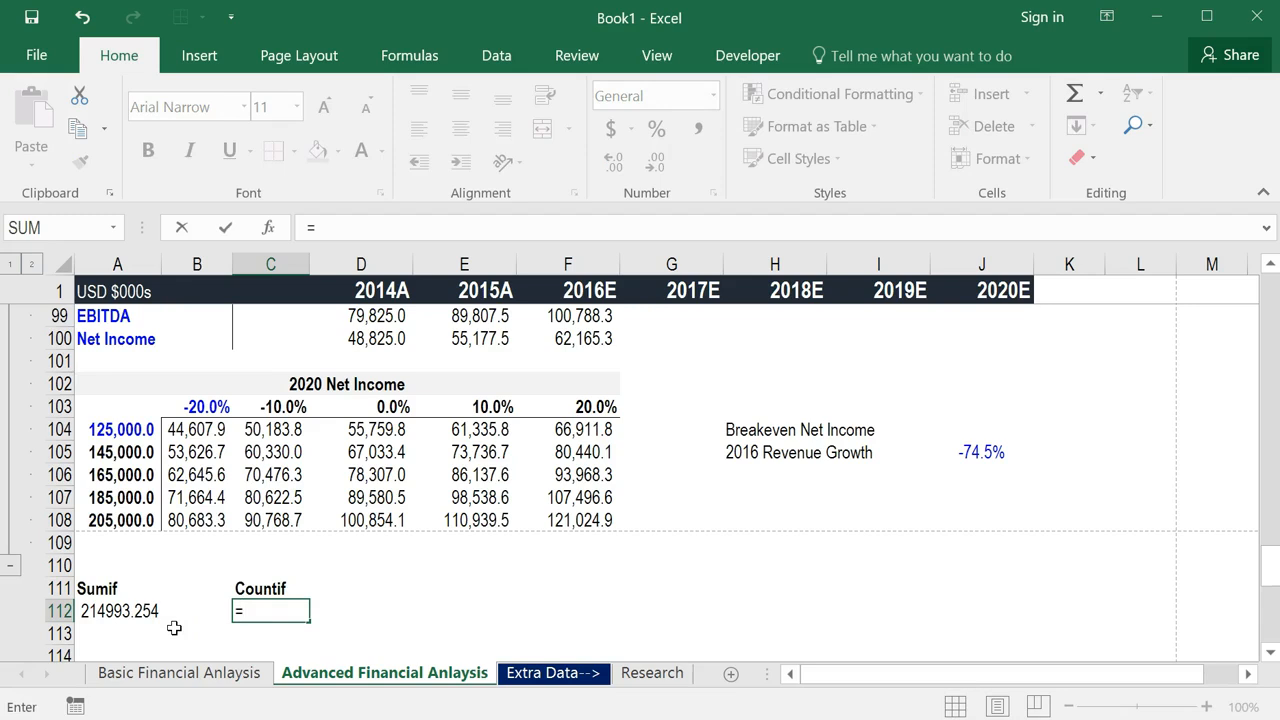
text(count)
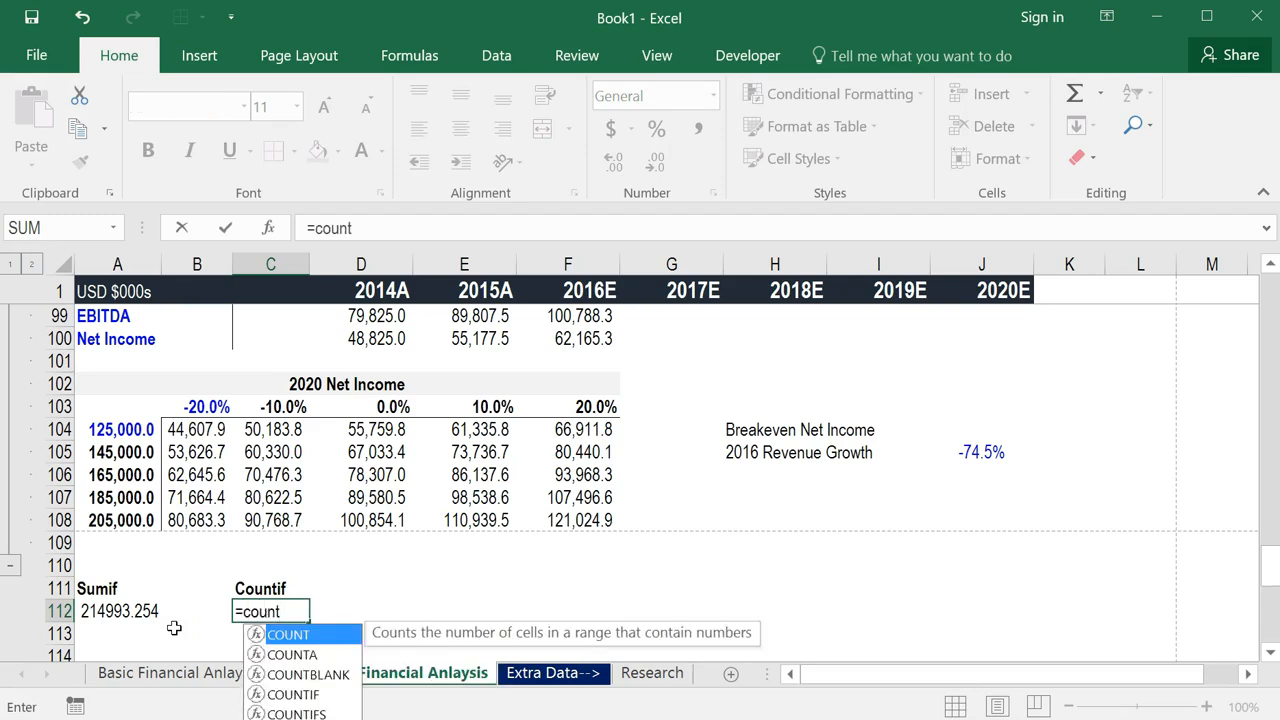
text(if()
key(Up)
key(Left)
key(Up)
key(Up)
key(Up)
key(shift+Up)
key(shift+Up)
key(shift+Up)
key(shift+Up)
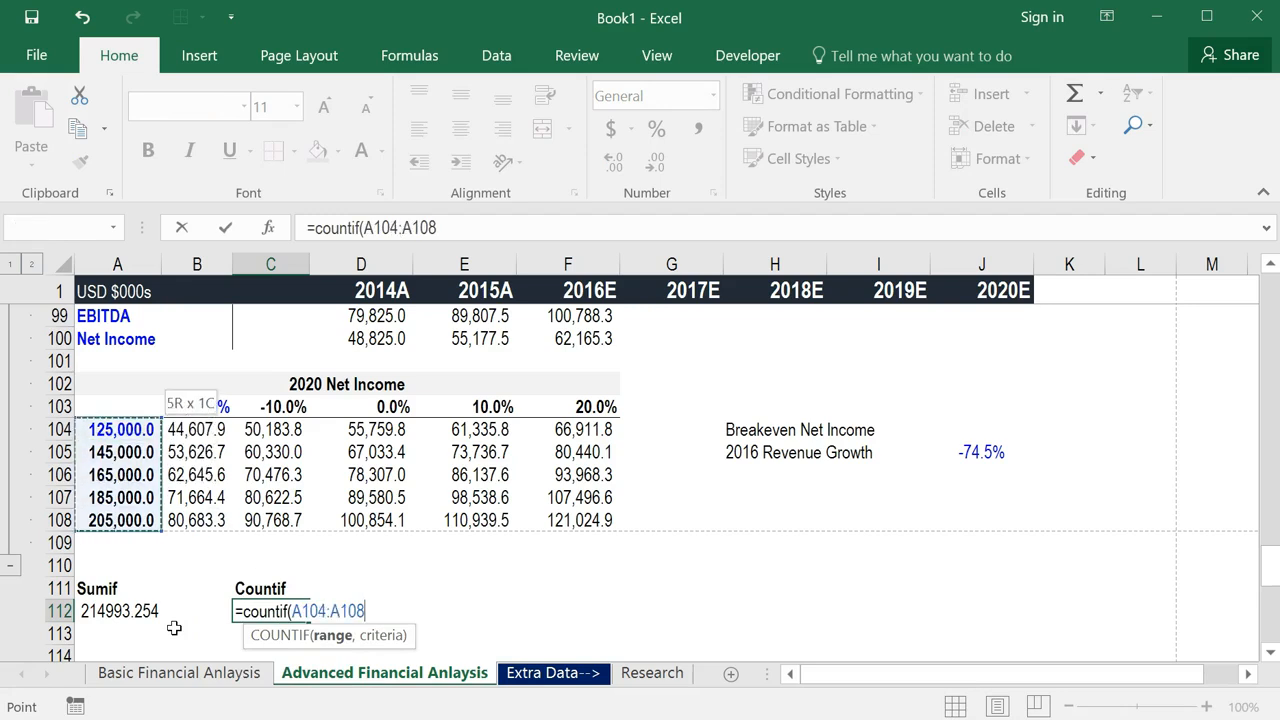
text(,">=)
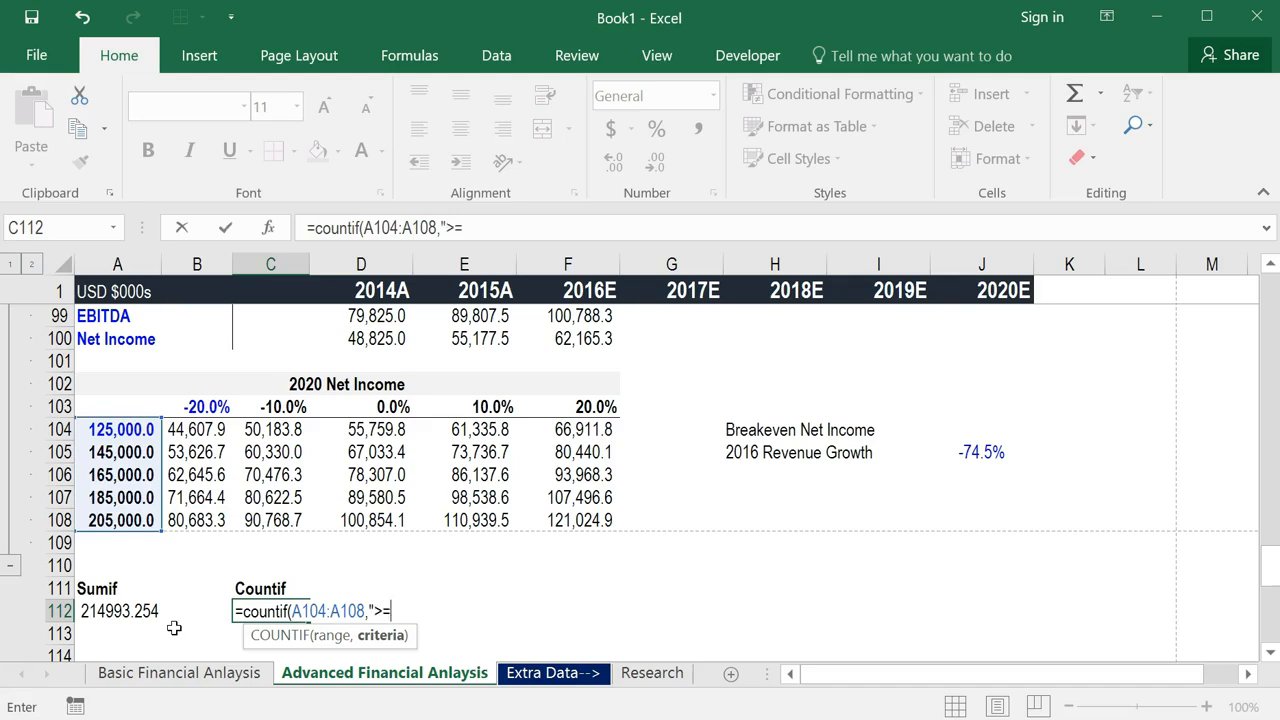
text(165000)
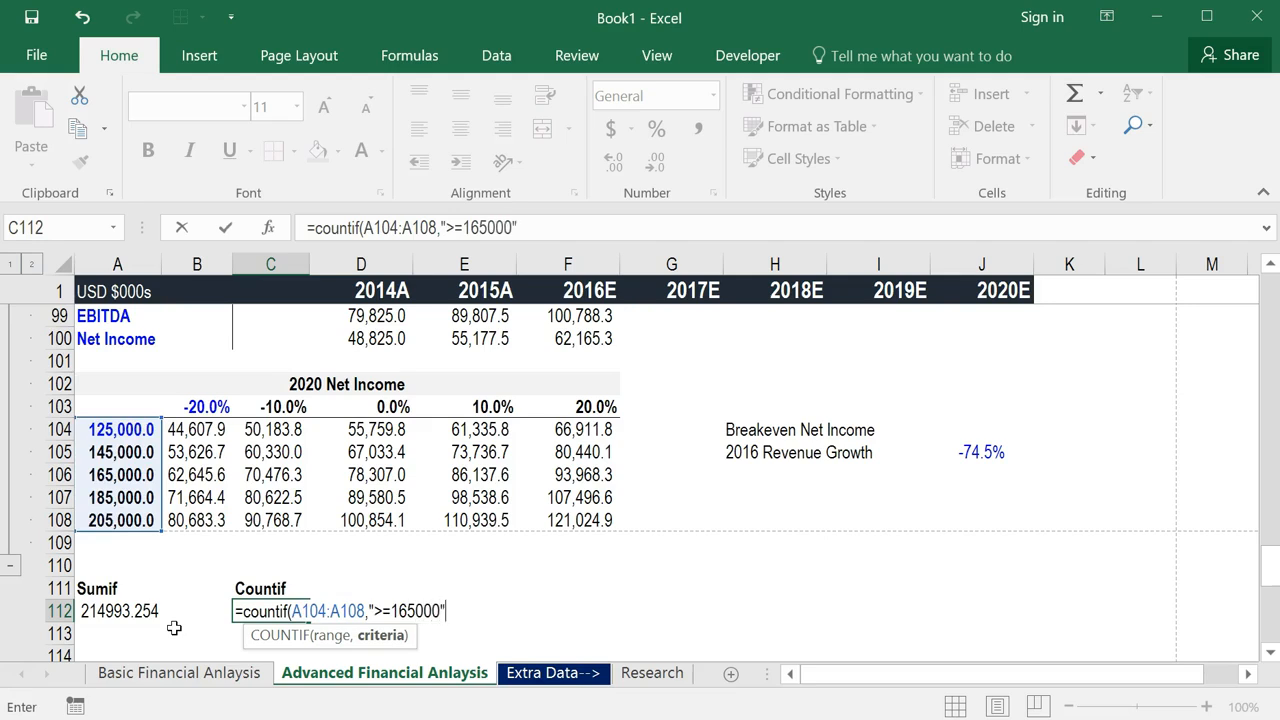
text("))
key(ctrl+Return)
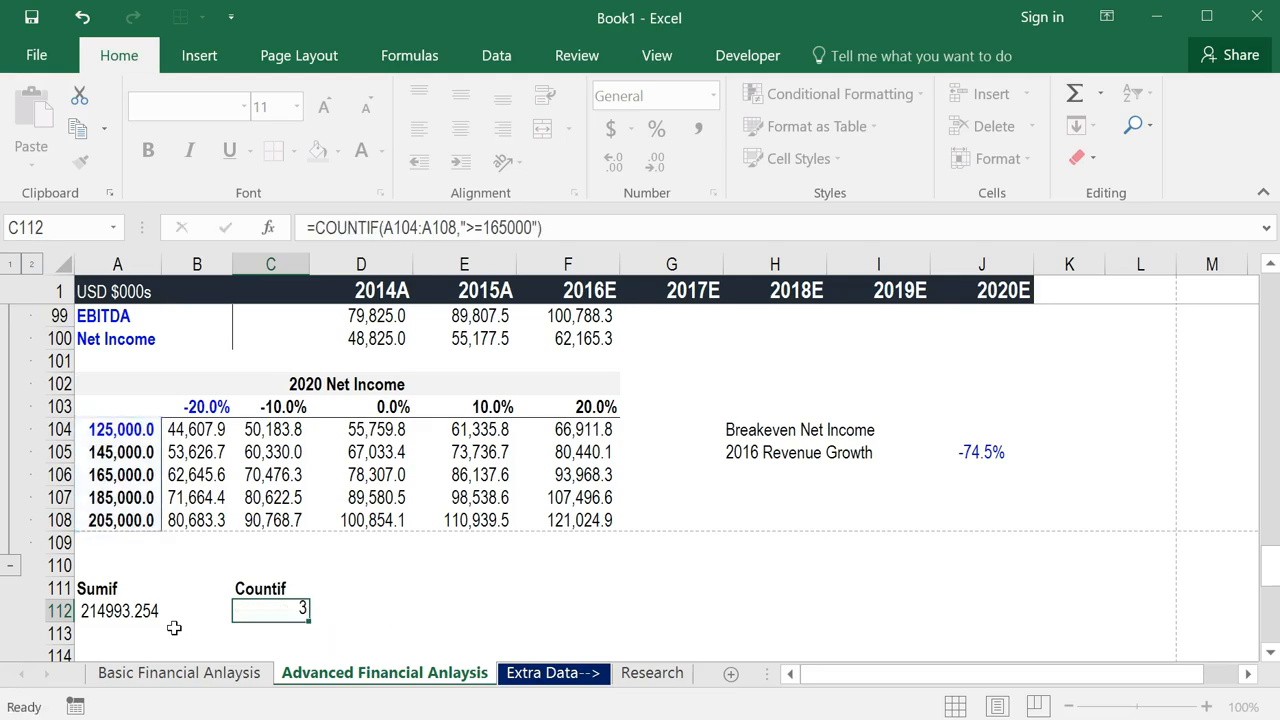
Review the COUNTIF formula in C112 against the qualifying inputs in A106:A108 and their net income in B106:B108.
key(F2)
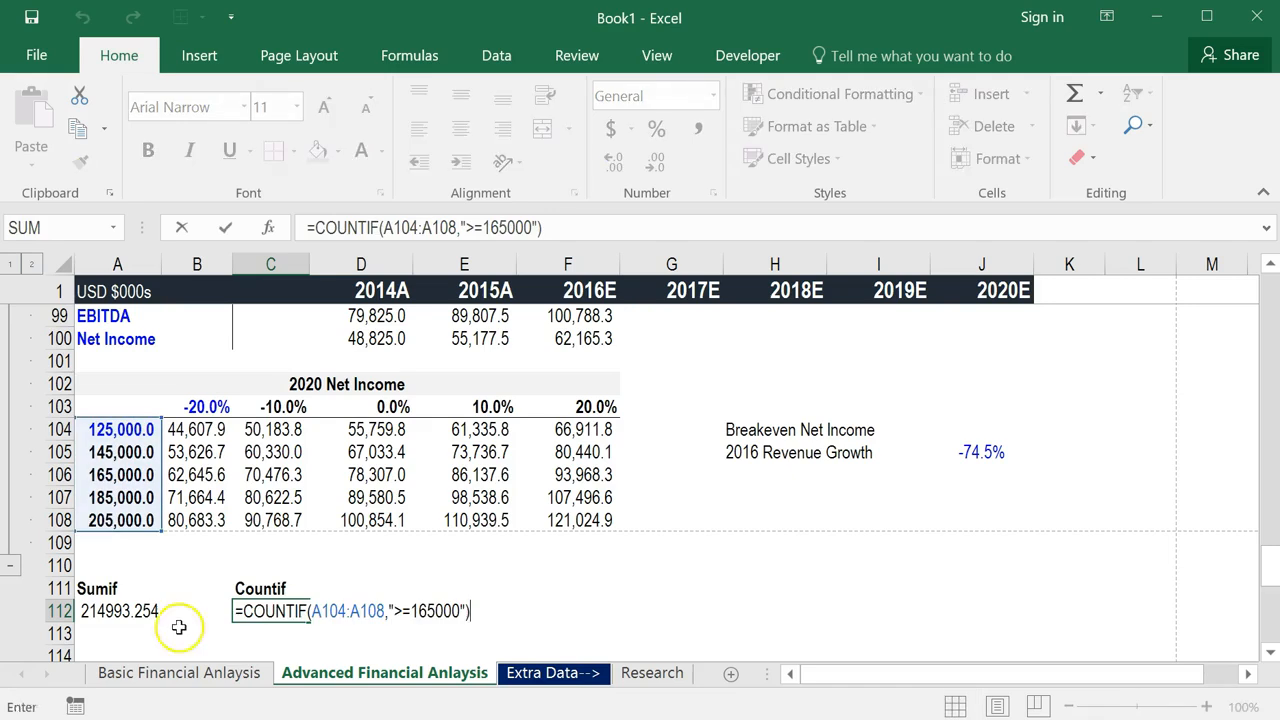
key(ctrl+Return)
drag(130, 465, 118, 518)
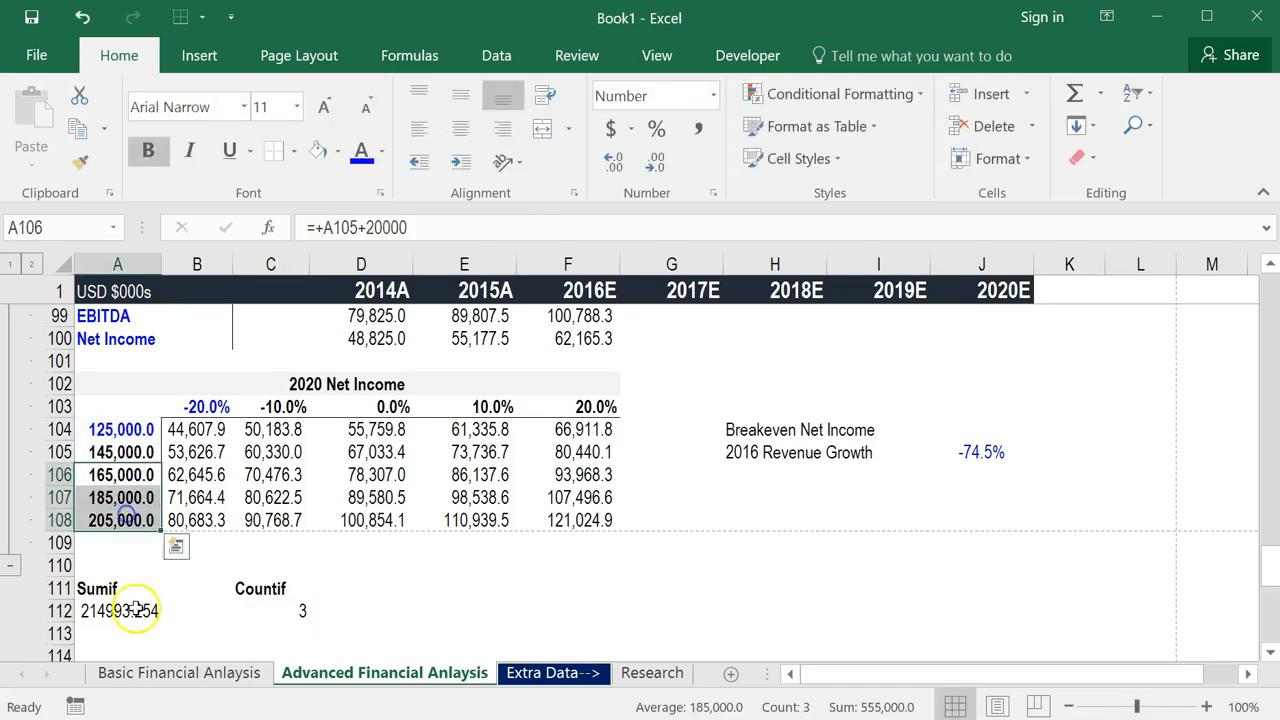
drag(193, 475, 200, 517)
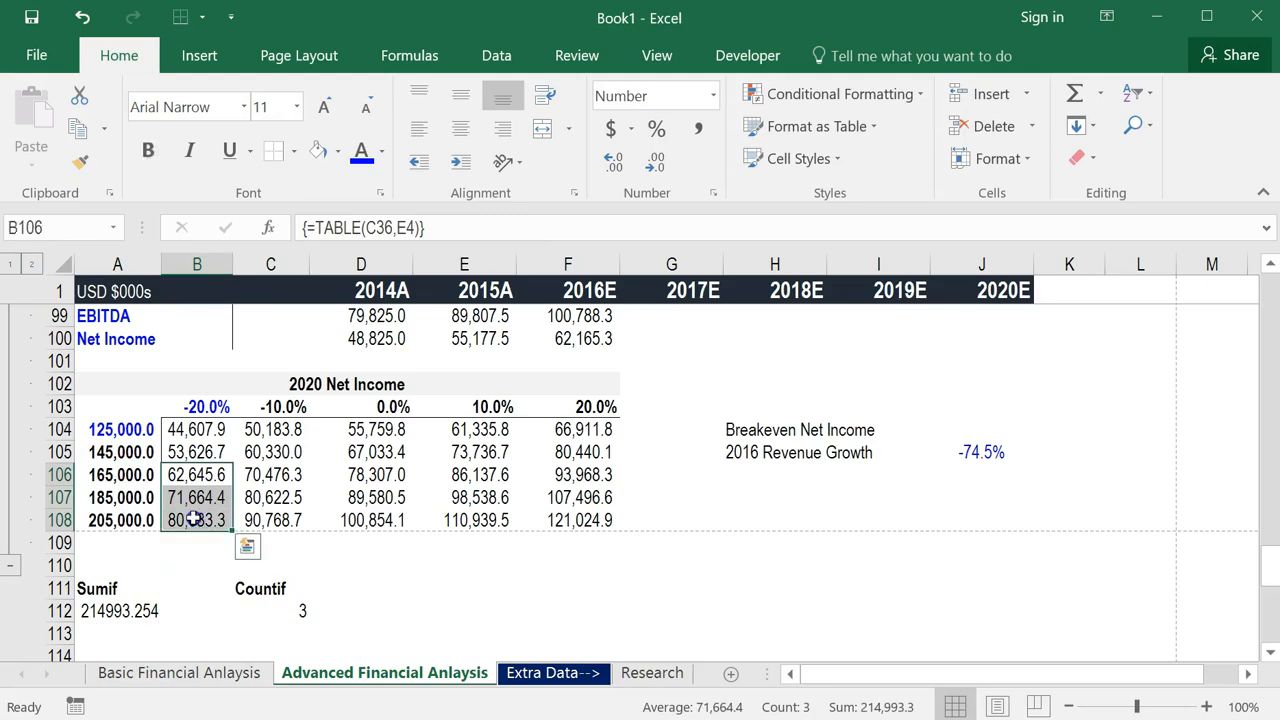
Compare the SUMIF result in A112 with the COUNTIF result in C112.
click(108, 608)
click(260, 610)
click(100, 590)
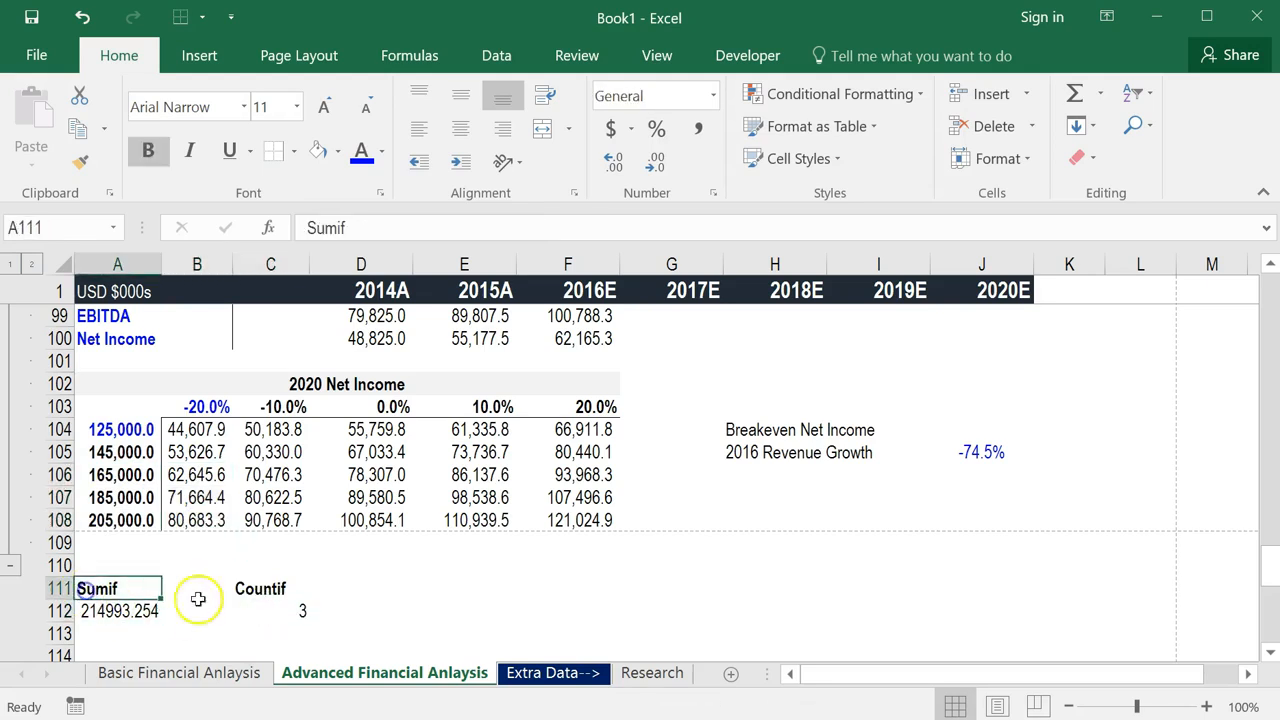
click(277, 610)
click(150, 616)
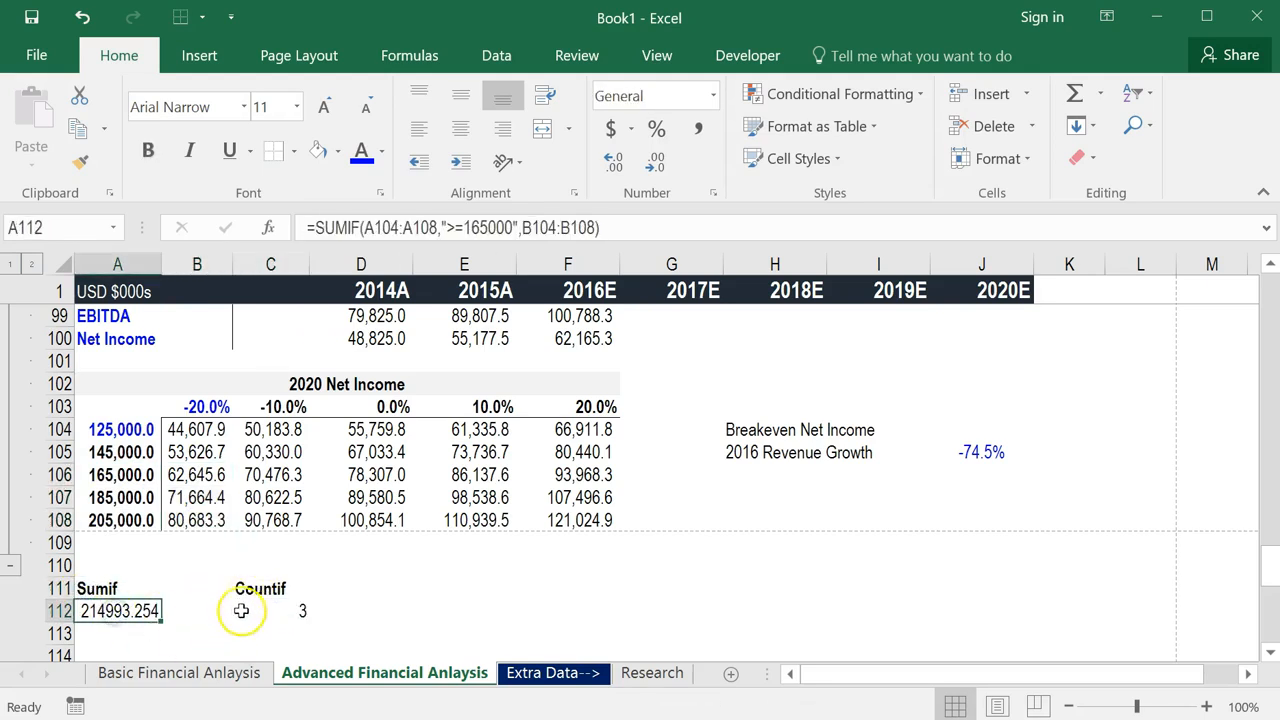
click(241, 610)
Enter the bold heading "If + And" in E111.
click(403, 588)
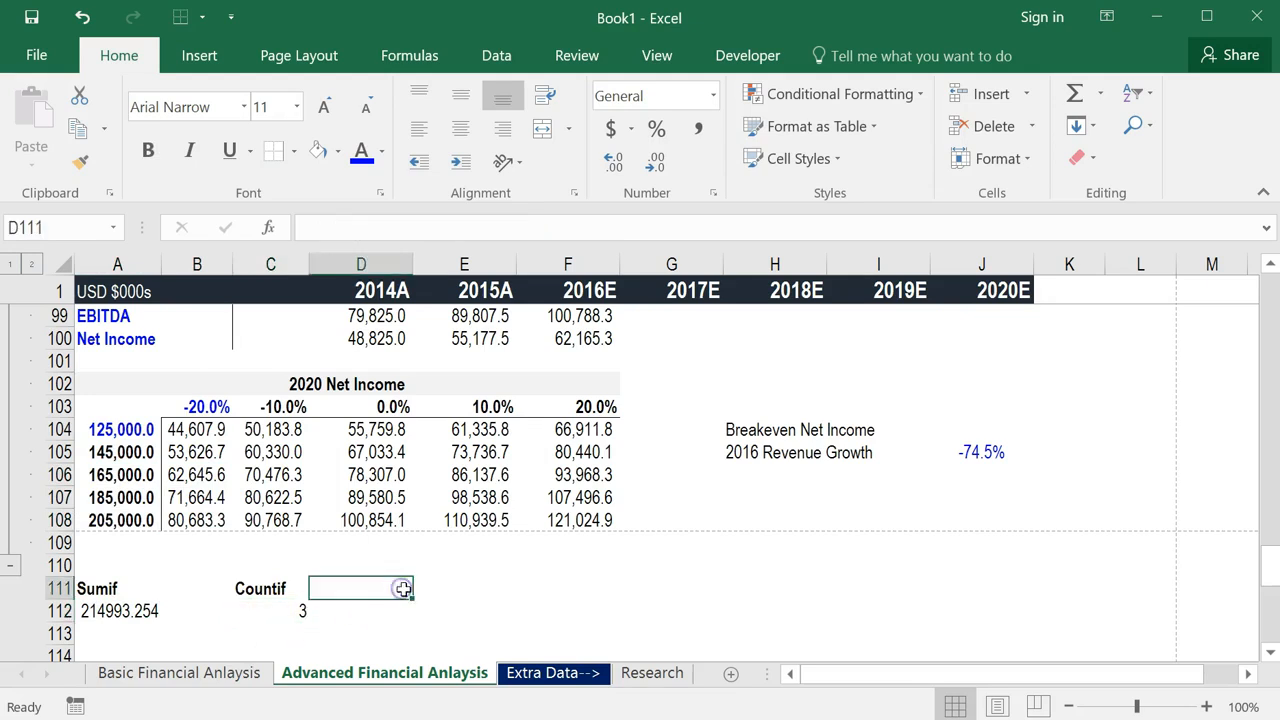
click(422, 589)
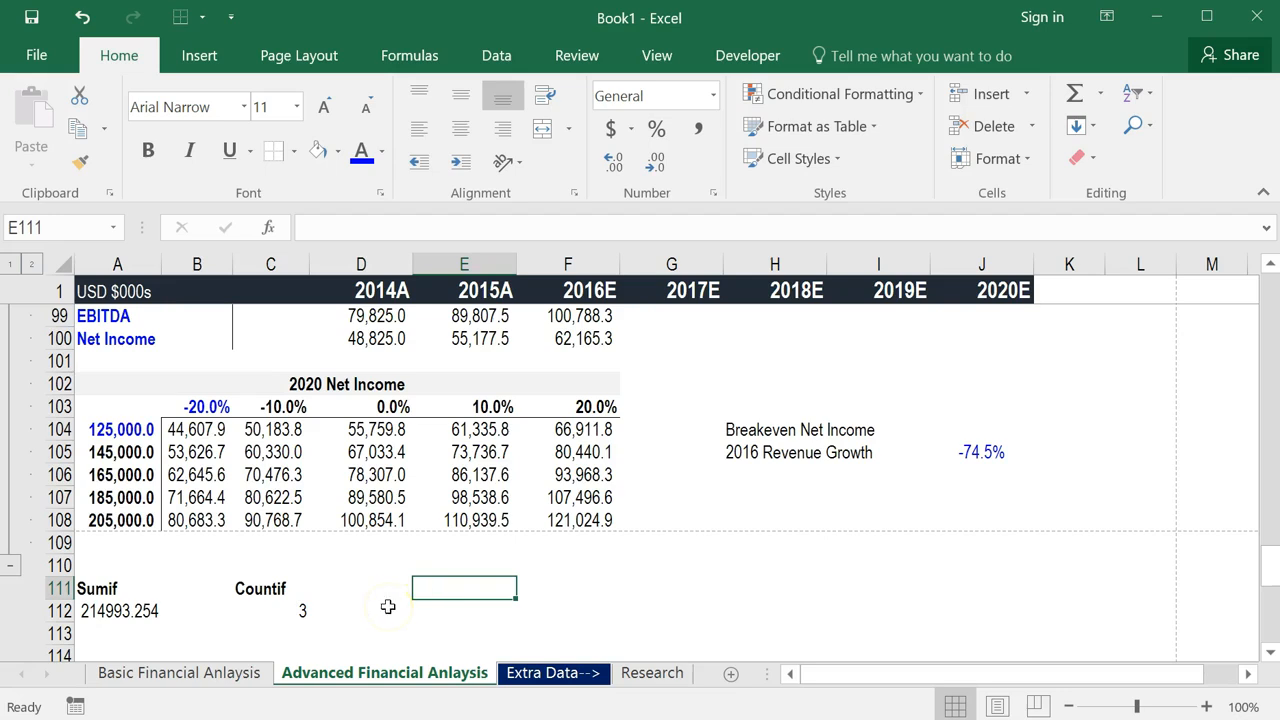
text(If)
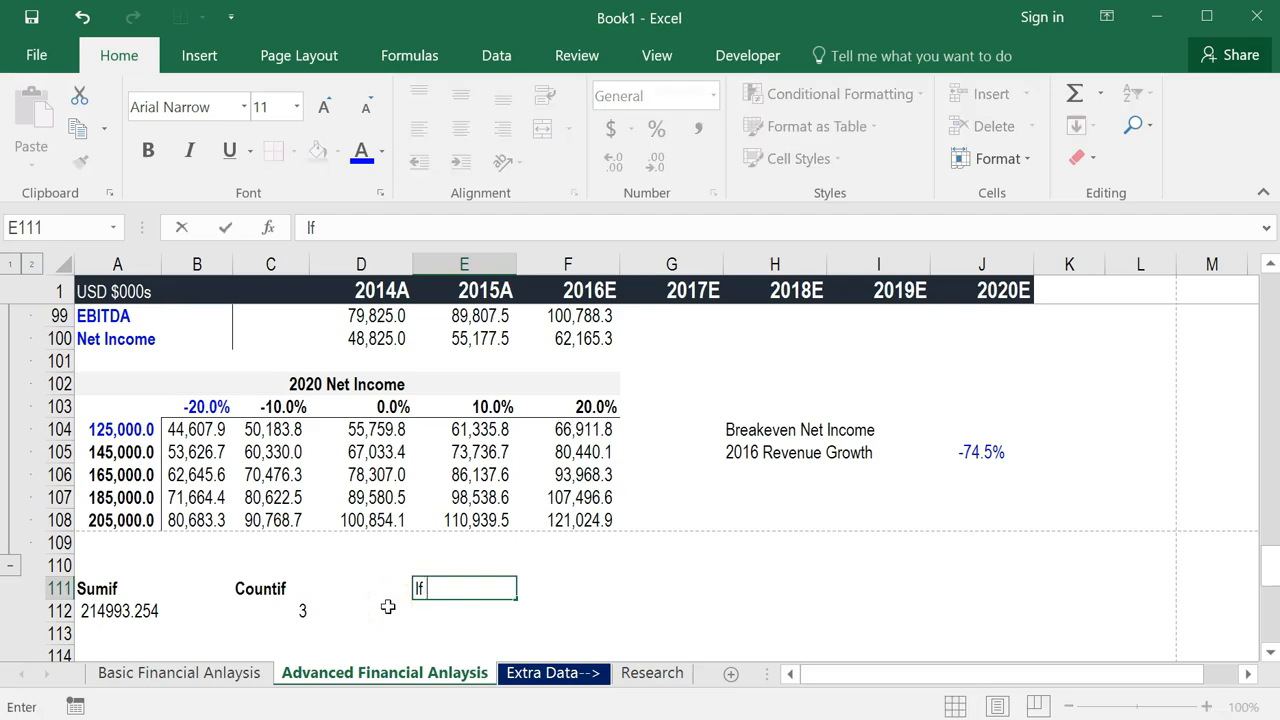
text( + And)
key(ctrl+Return)
key(ctrl+b)
key(Return)
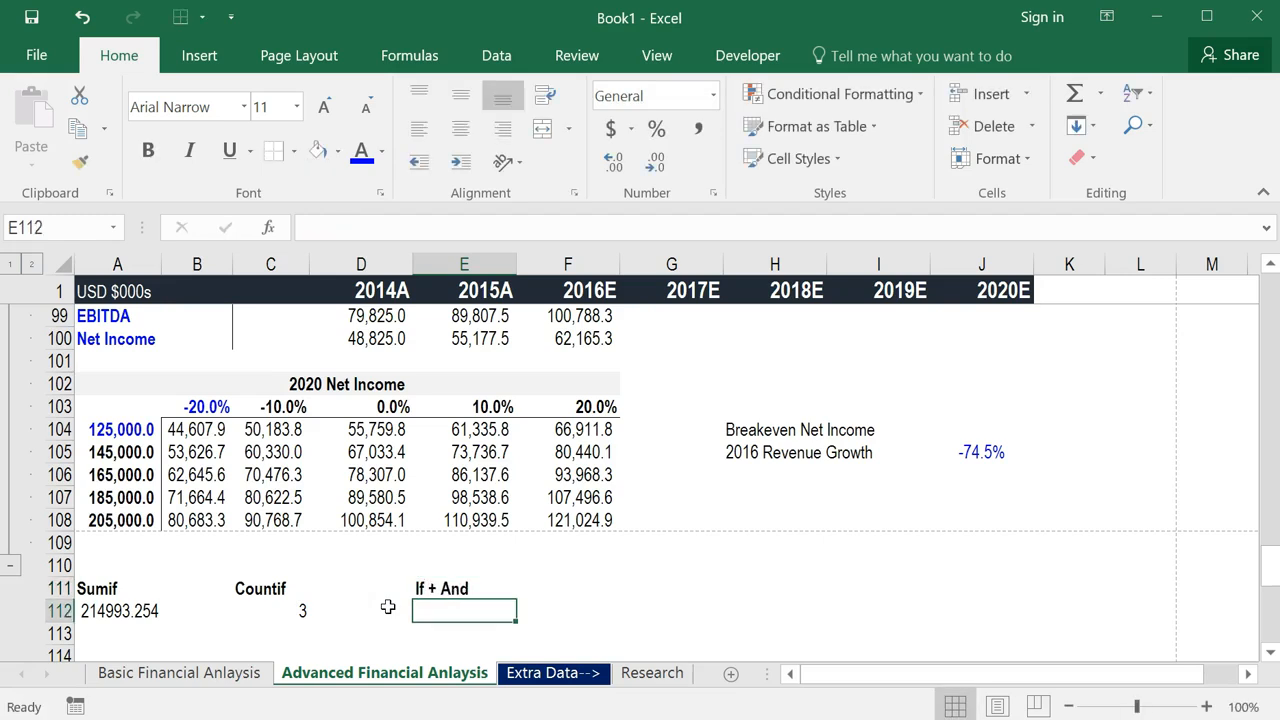
Start an IF formula in E112 with a nested AND whose first condition is B103<0.
text(=)
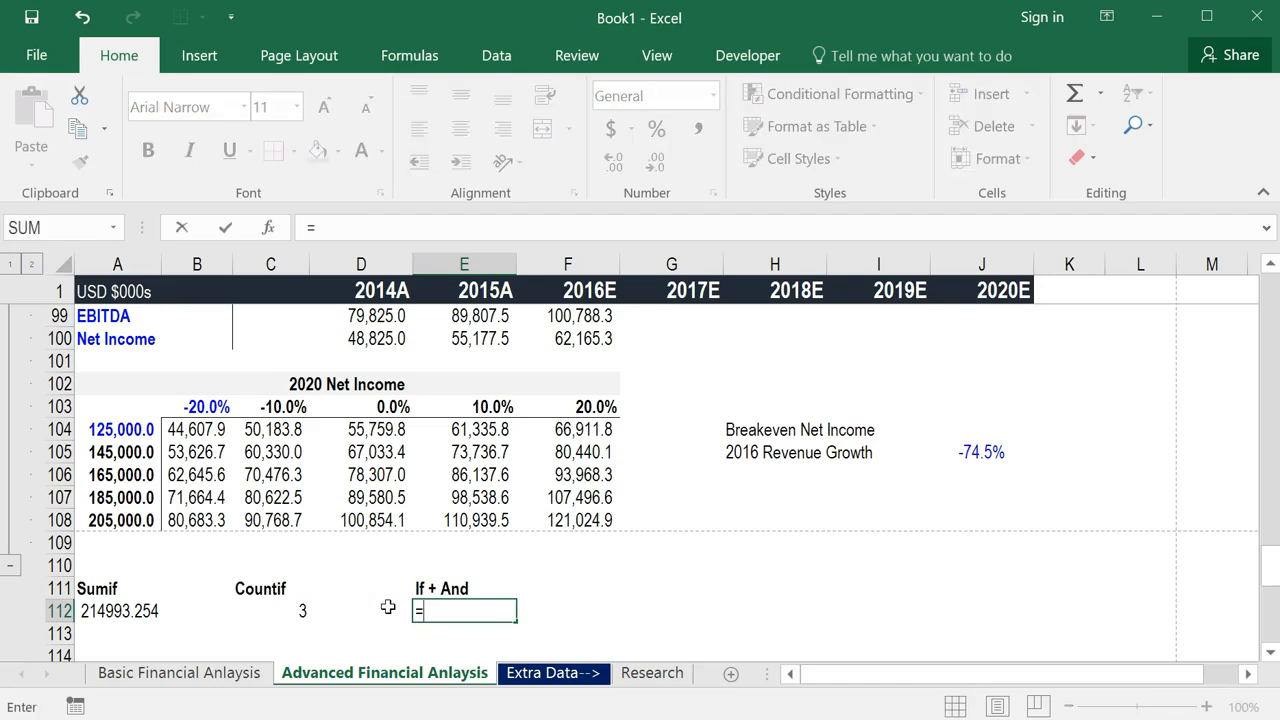
text(i)
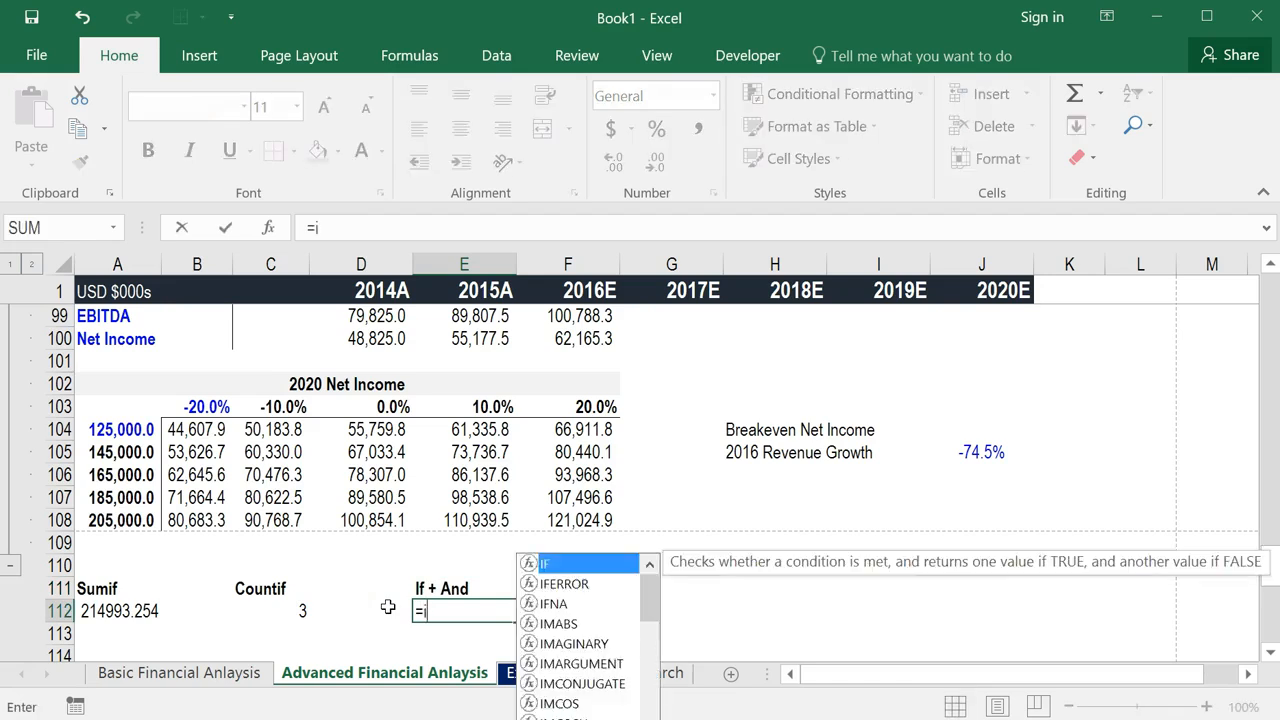
text(f()
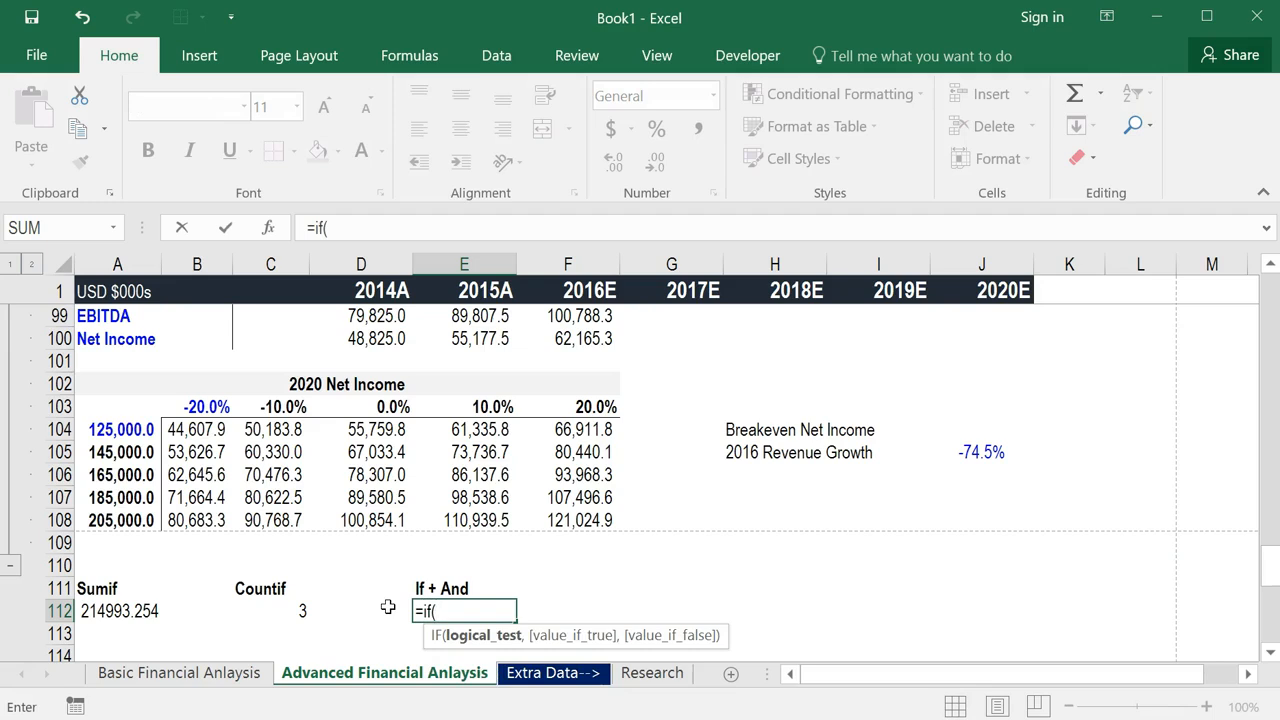
text(and()
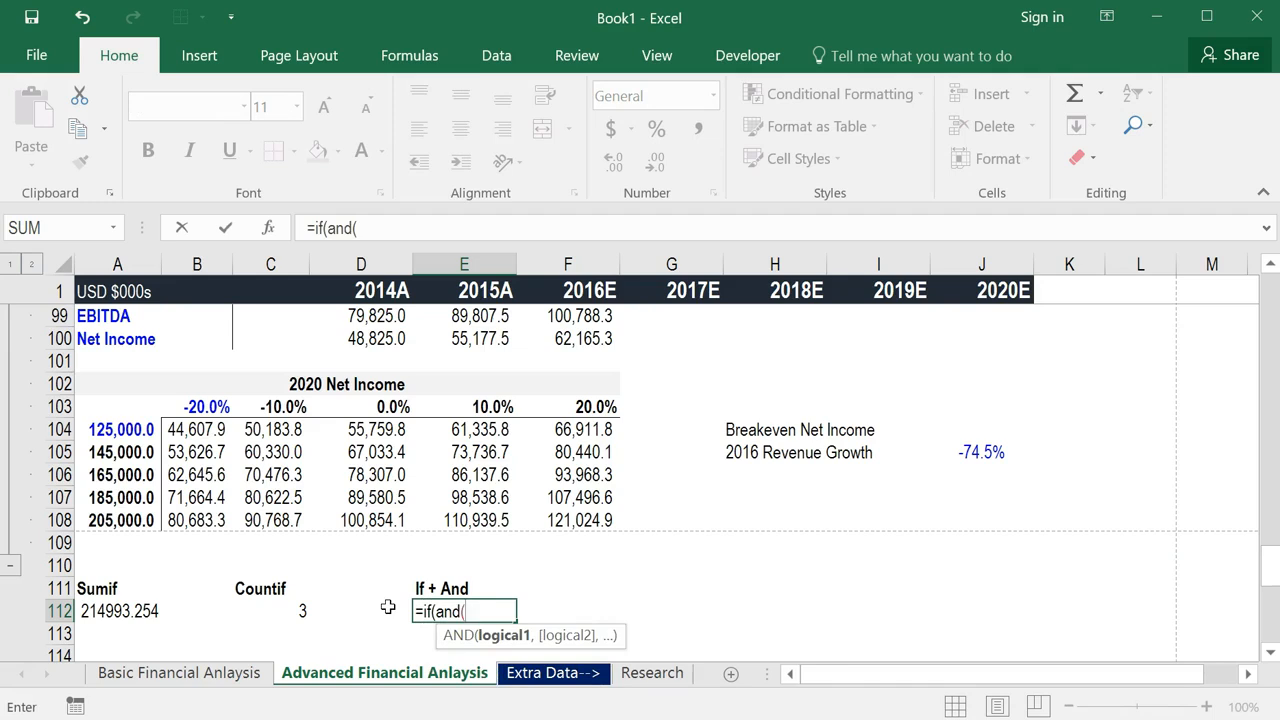
key(Up)
key(Left)
key(Up)
key(Up)
key(Up)
key(Left)
key(Up)
key(Up)
key(Up)
key(Up)
key(Left)
key(Up)
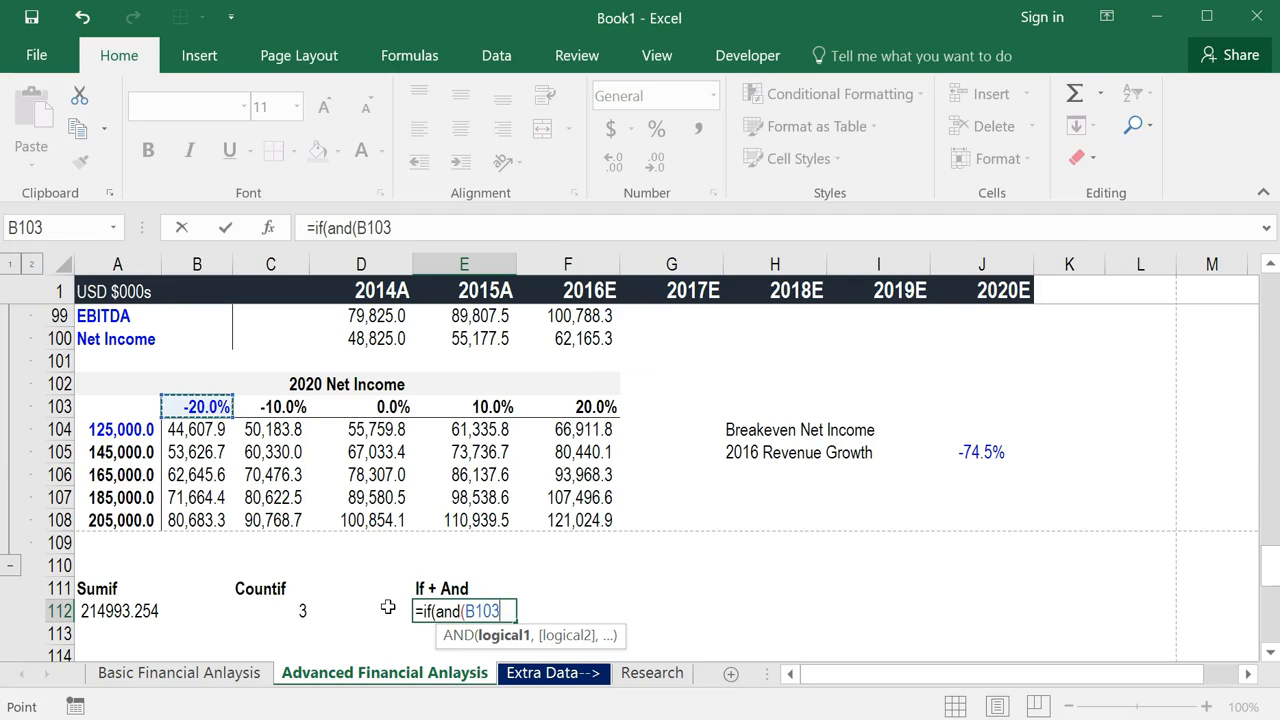
text(<)
text(<0)
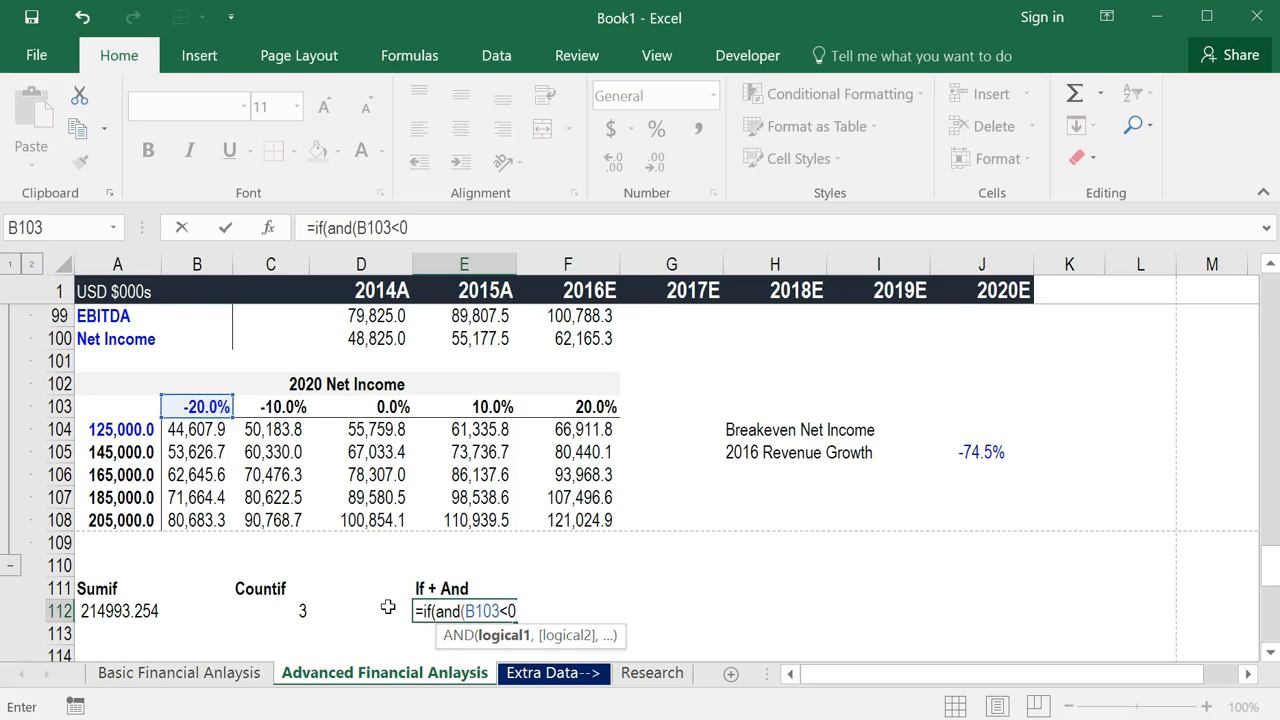
Complete the E112 formula with the second AND condition A104>100000, returning B104 if true and 0 if false.
text(,)
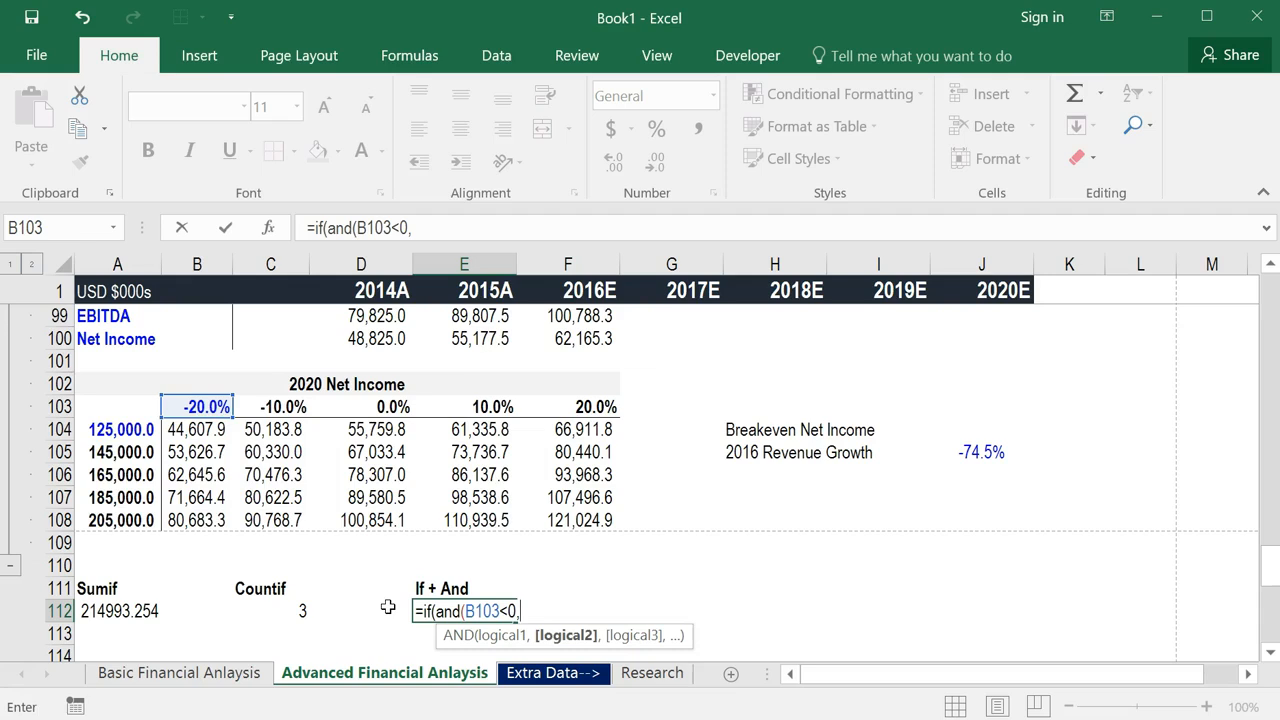
click(137, 432)
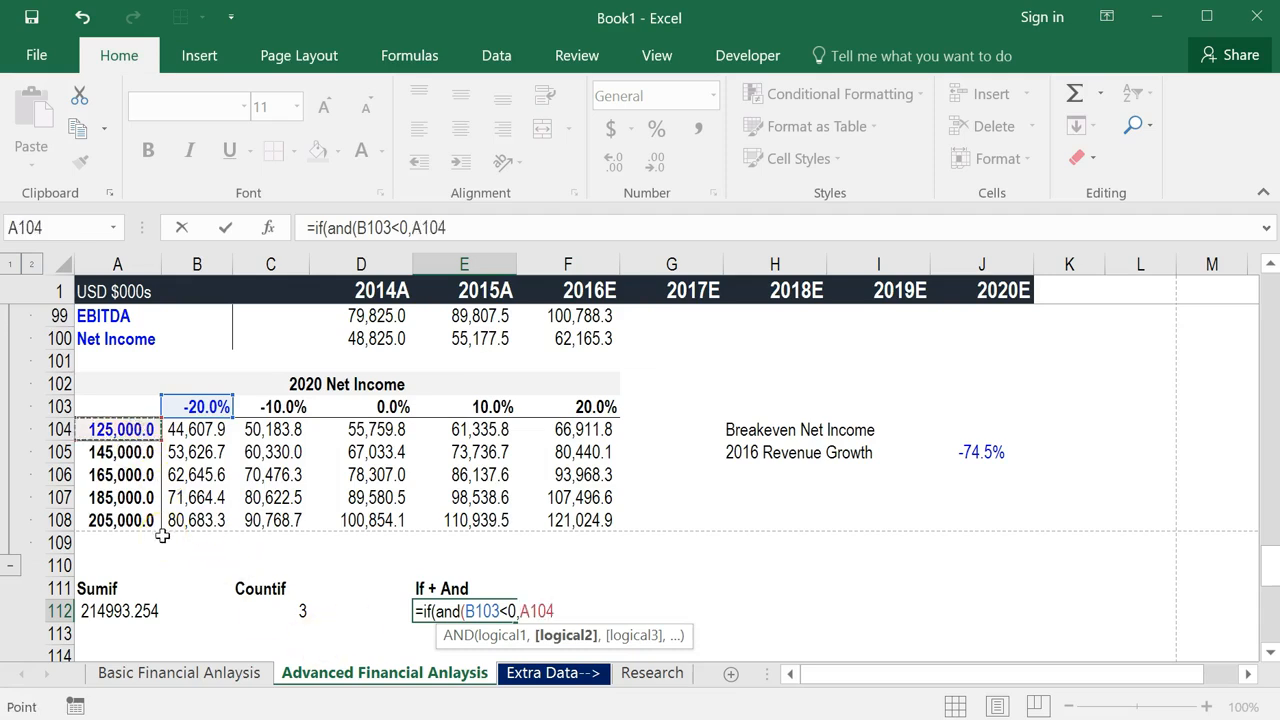
text(>100000),)
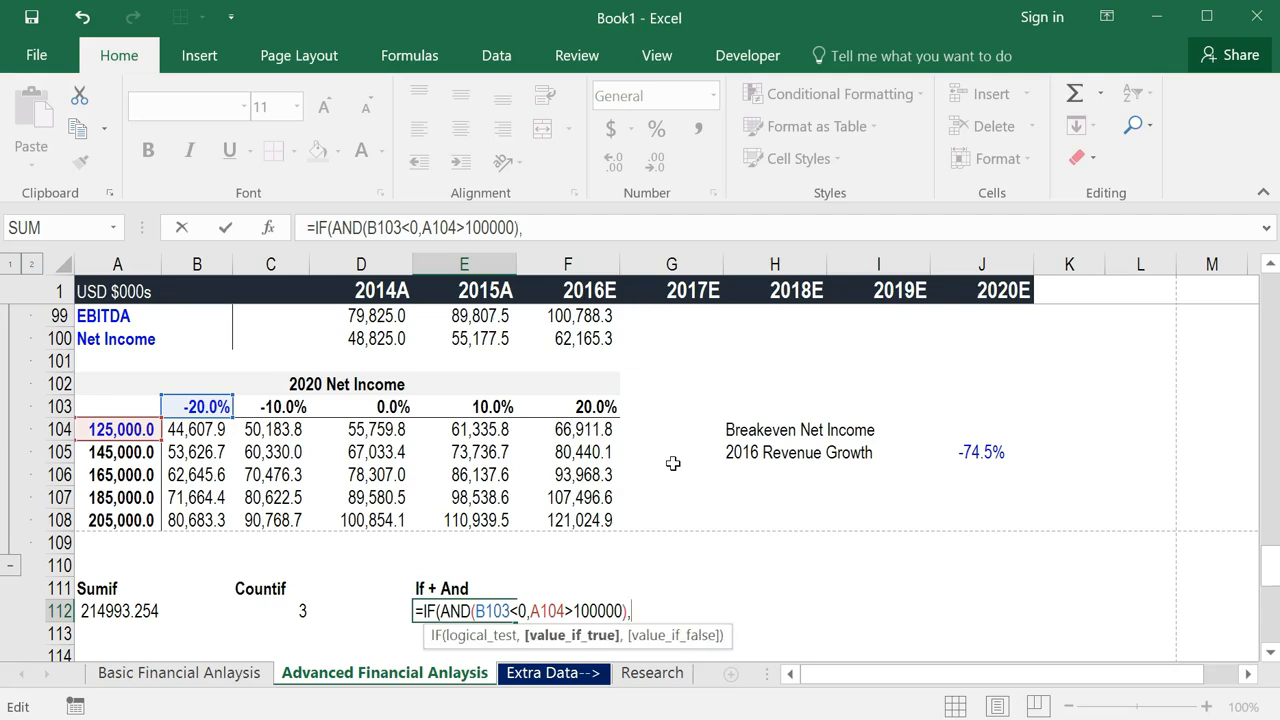
click(188, 432)
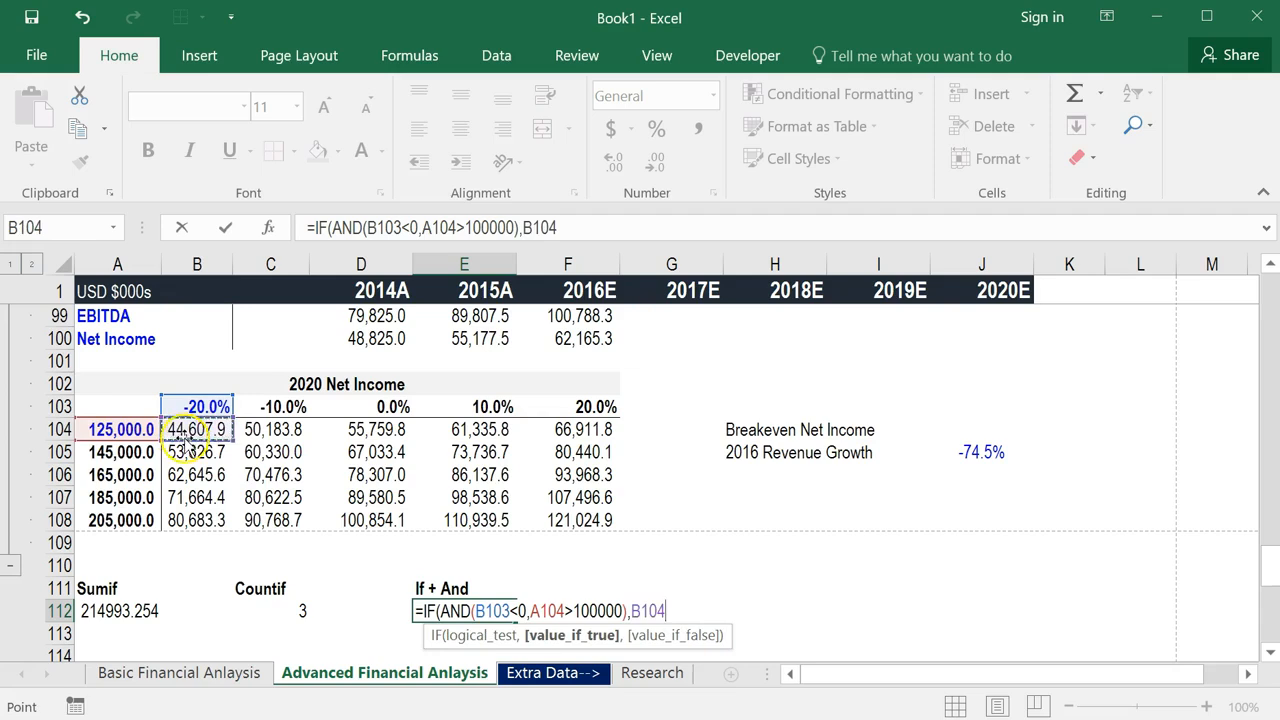
text(,0)
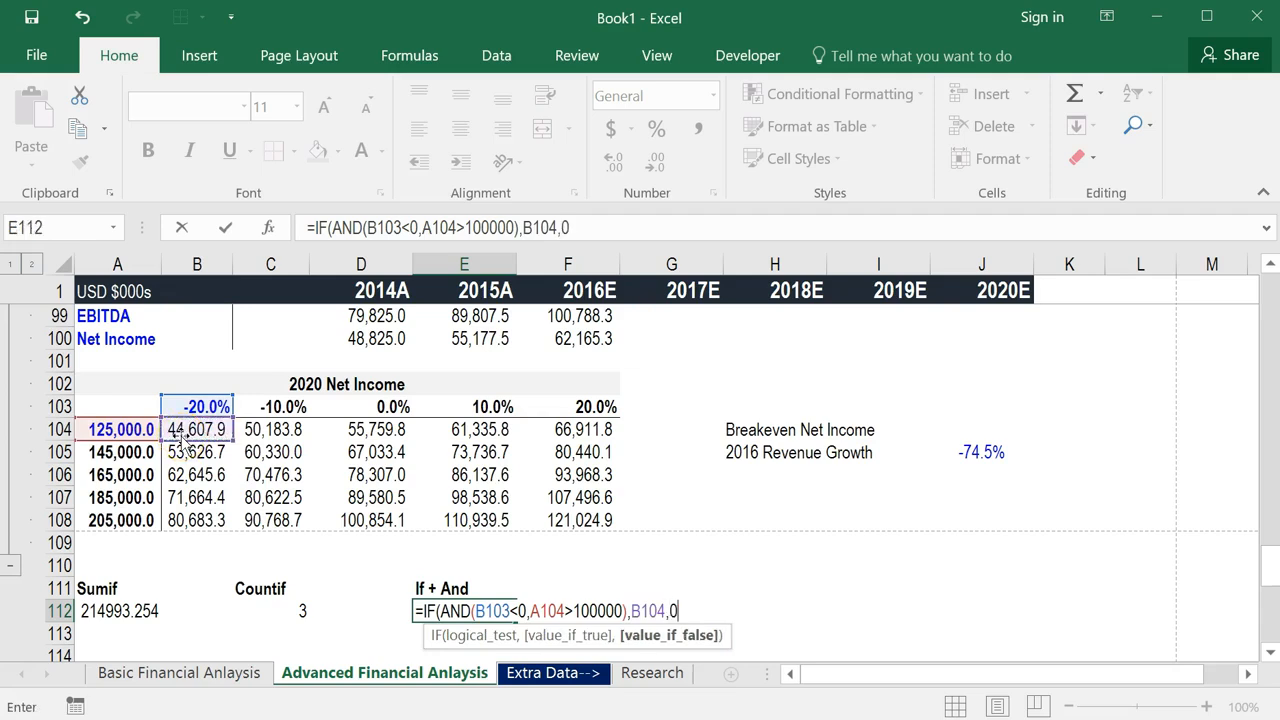
text())
key(ctrl+Return)
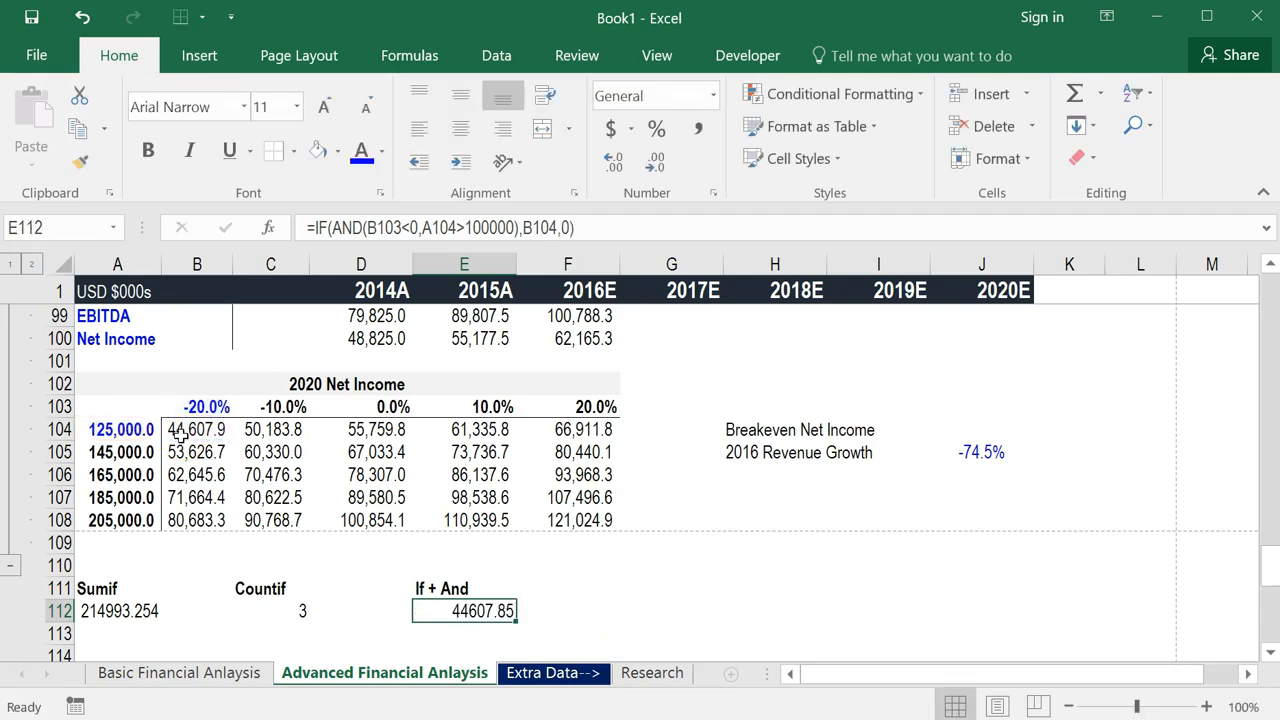
Review the cells referenced by the IF and AND formula in E112, including the percentage tested in B103.
key(F2)
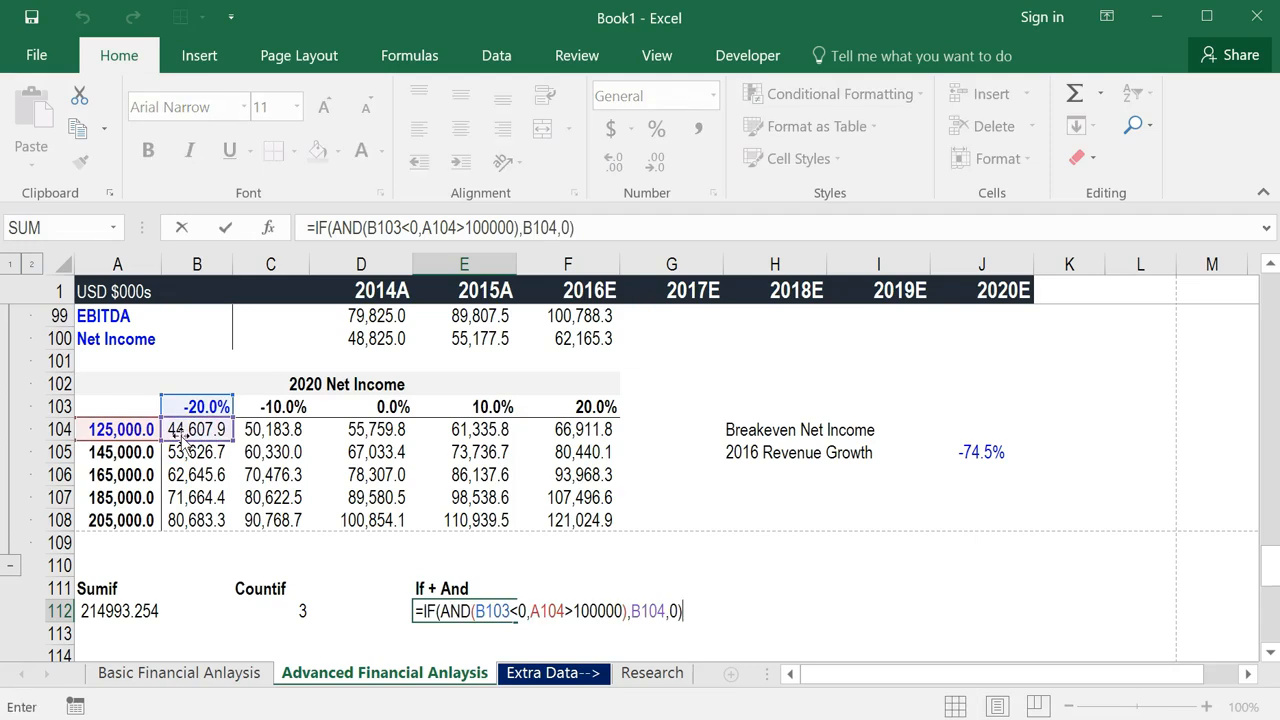
key(ctrl+Return)
click(200, 408)
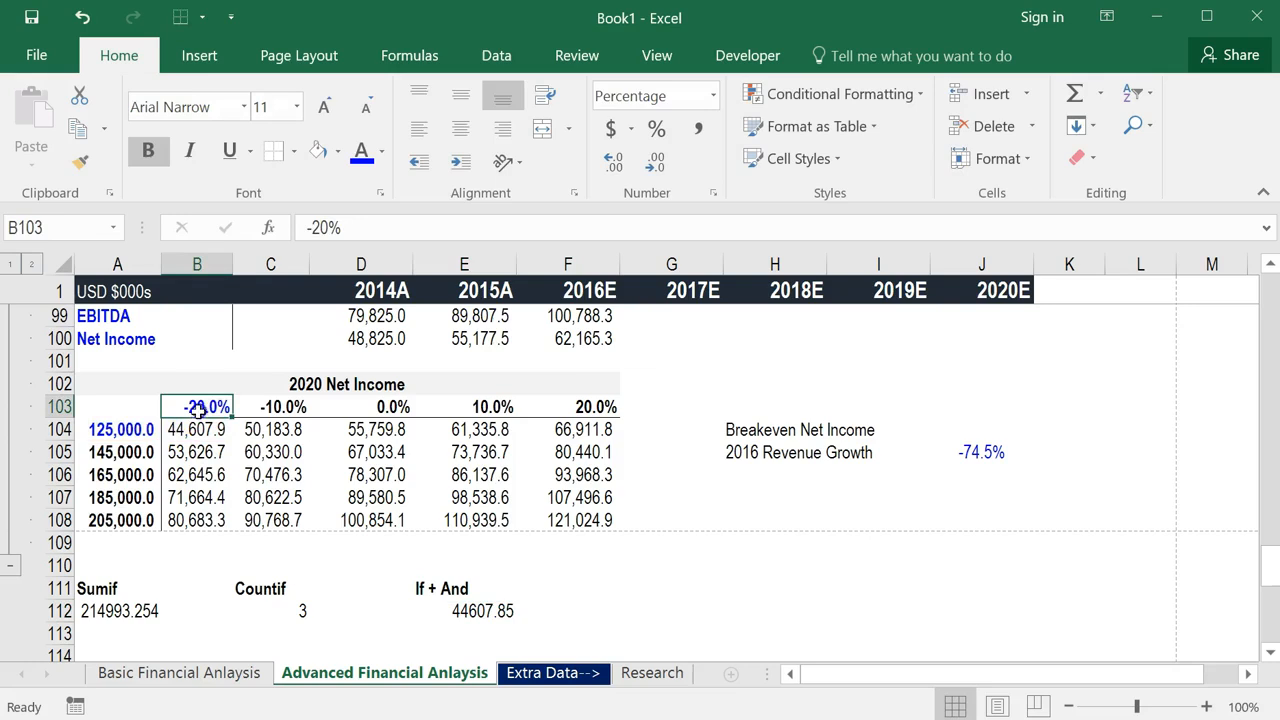
Test the IF and AND formula by setting A104 to 99000, and undo that change.
click(88, 430)
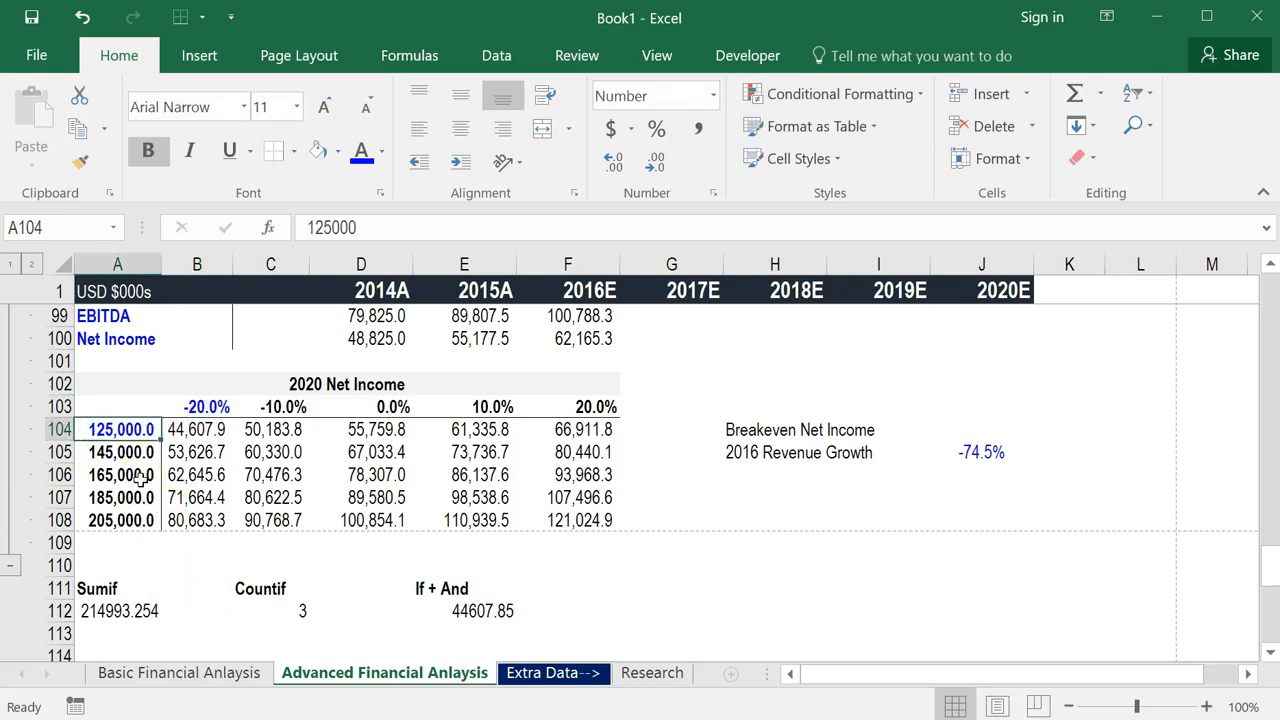
text(99000)
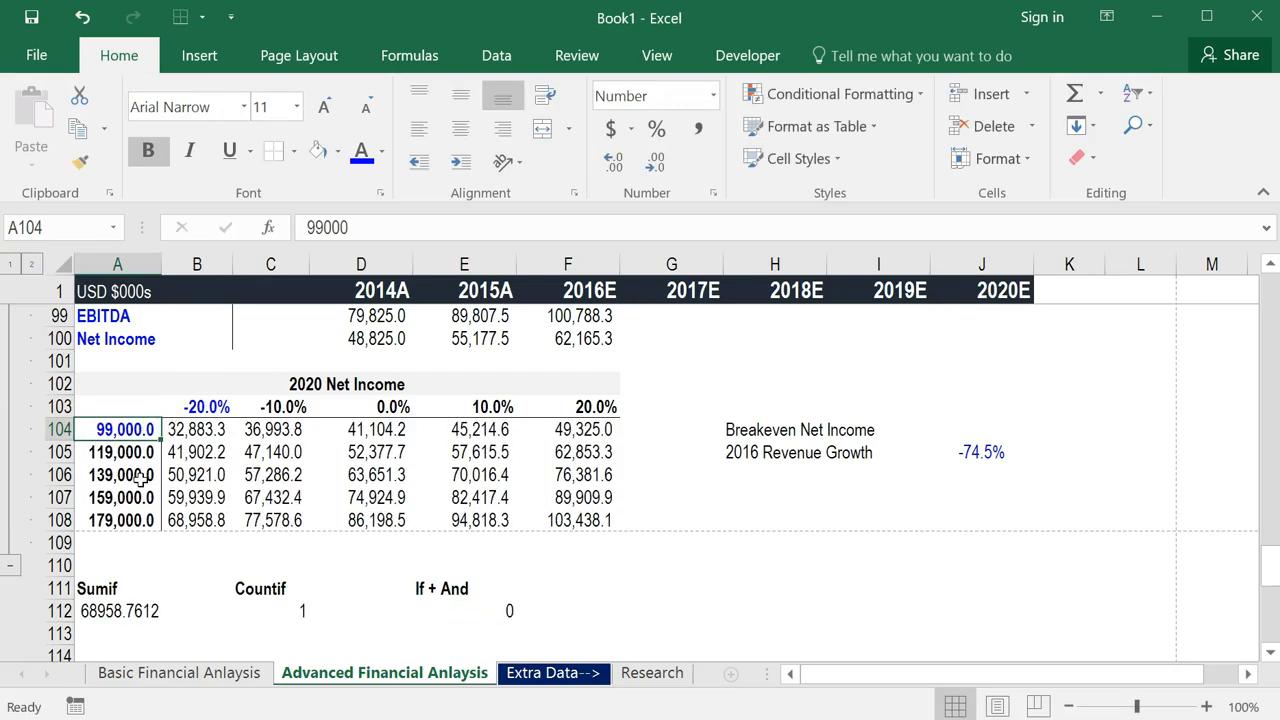
key(Up)
key(Right)
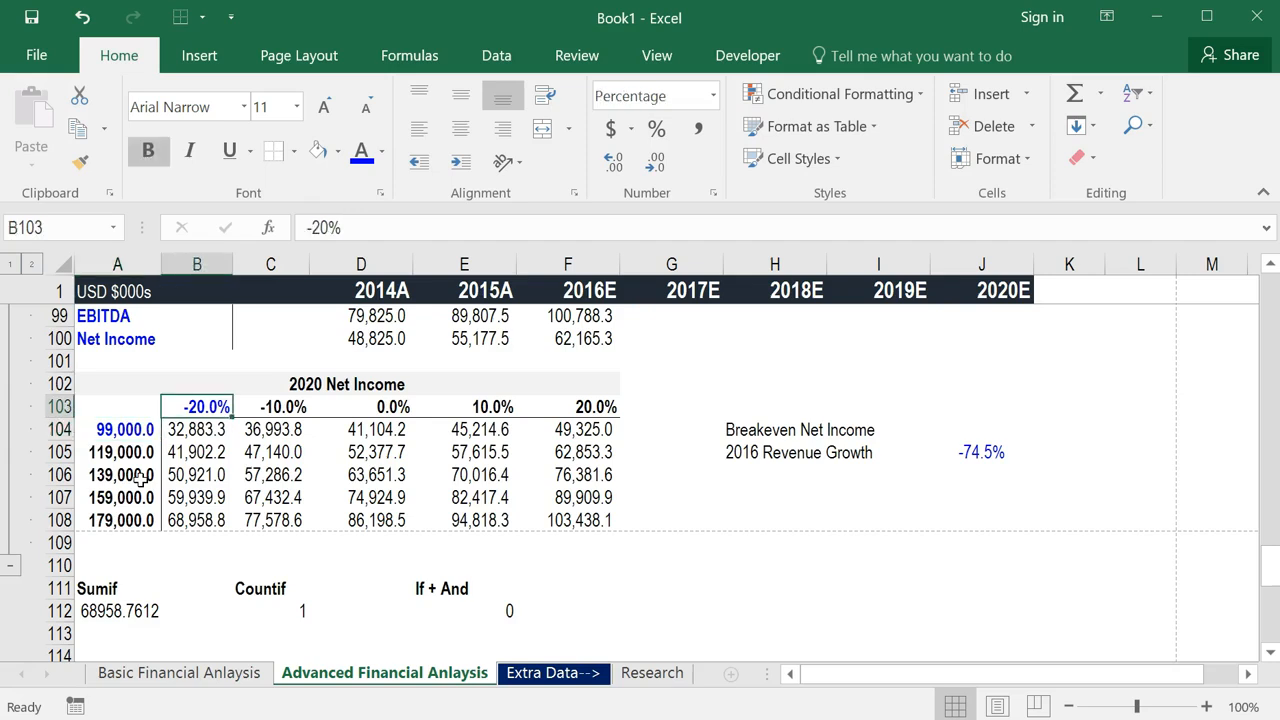
key(ctrl+z)
Set the first column input of the sensitivity table, B103, to 5% to test the formula's first condition.
key(Up)
key(Right)
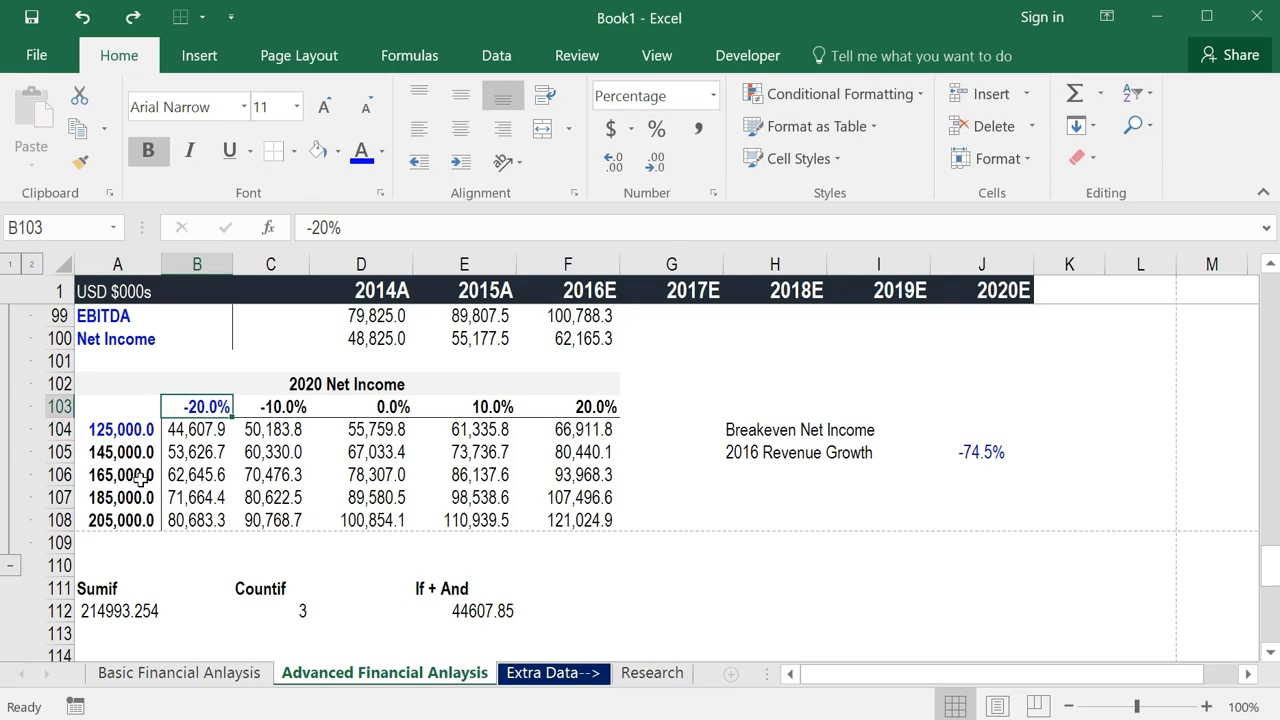
text(5)
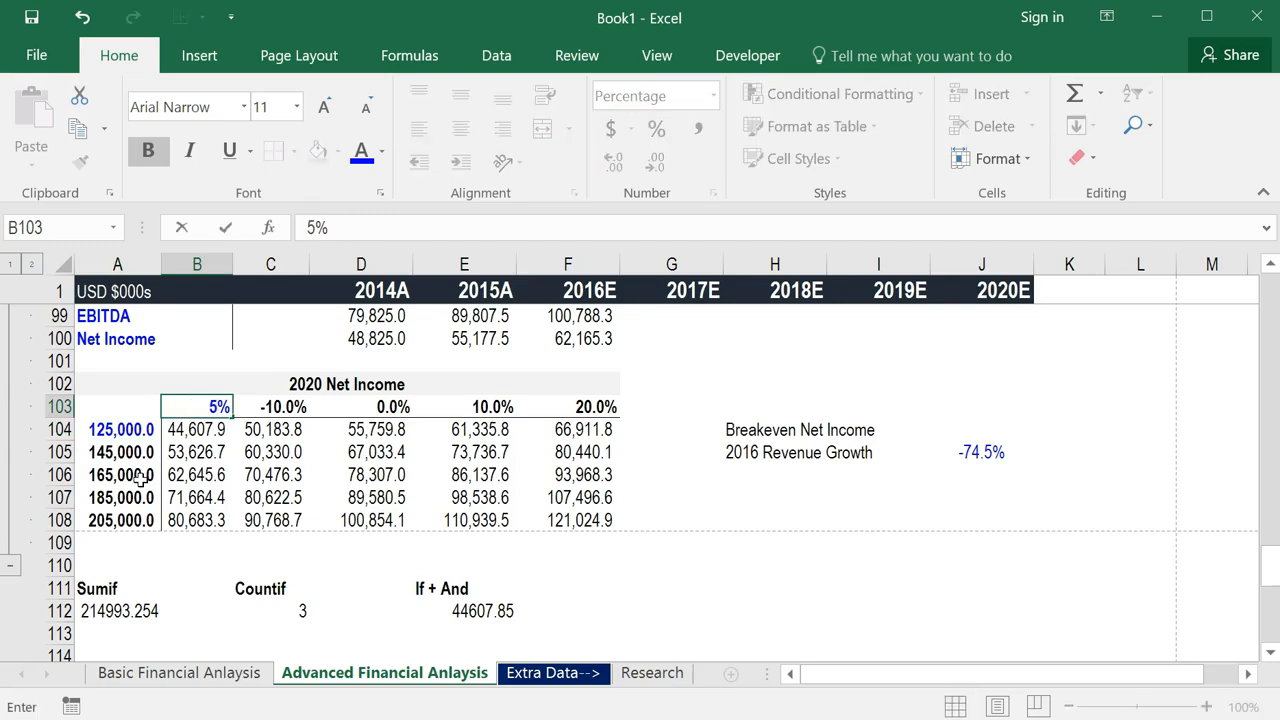
key(ctrl+Return)
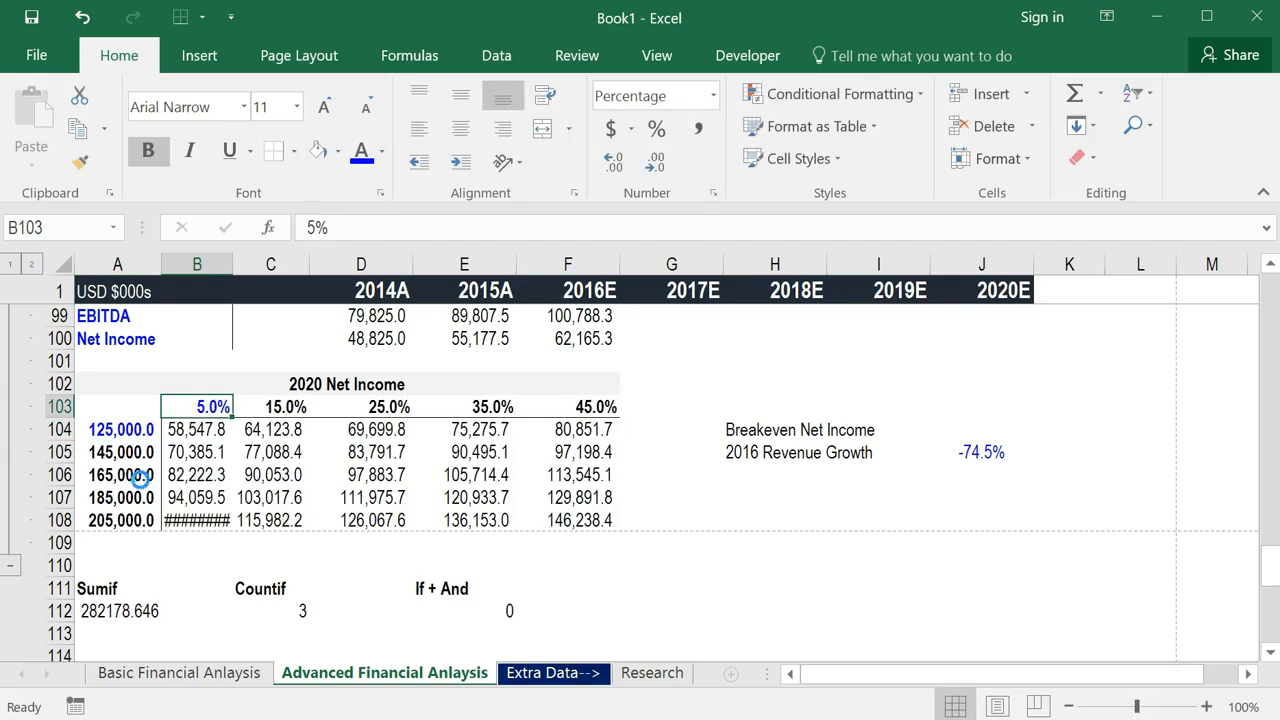
Undo the last change to the table's first column input in B103 and go to the If + And result in E112.
key(ctrl+z)
key(Down)
key(Down)
key(Right)
key(Right)
key(Down)
key(Down)
key(Down)
key(Right)
key(Right)
key(Down)
key(Down)
key(Down)
key(Left)
key(Left)
key(Down)
key(Right)
Review the cells referenced by the IF and AND formula in E112, leaving the formula as it is.
key(F2)
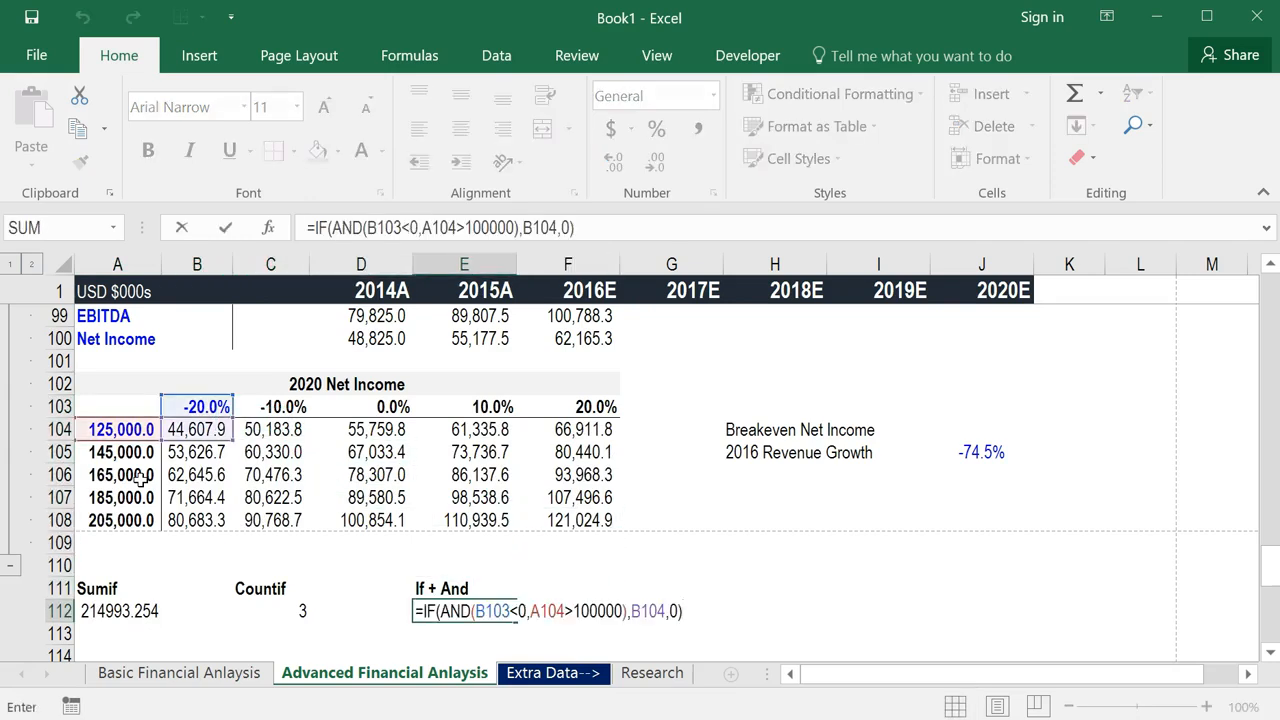
key(Escape)
key(Left)
key(Right)
key(F2)
key(F2)
key(Escape)
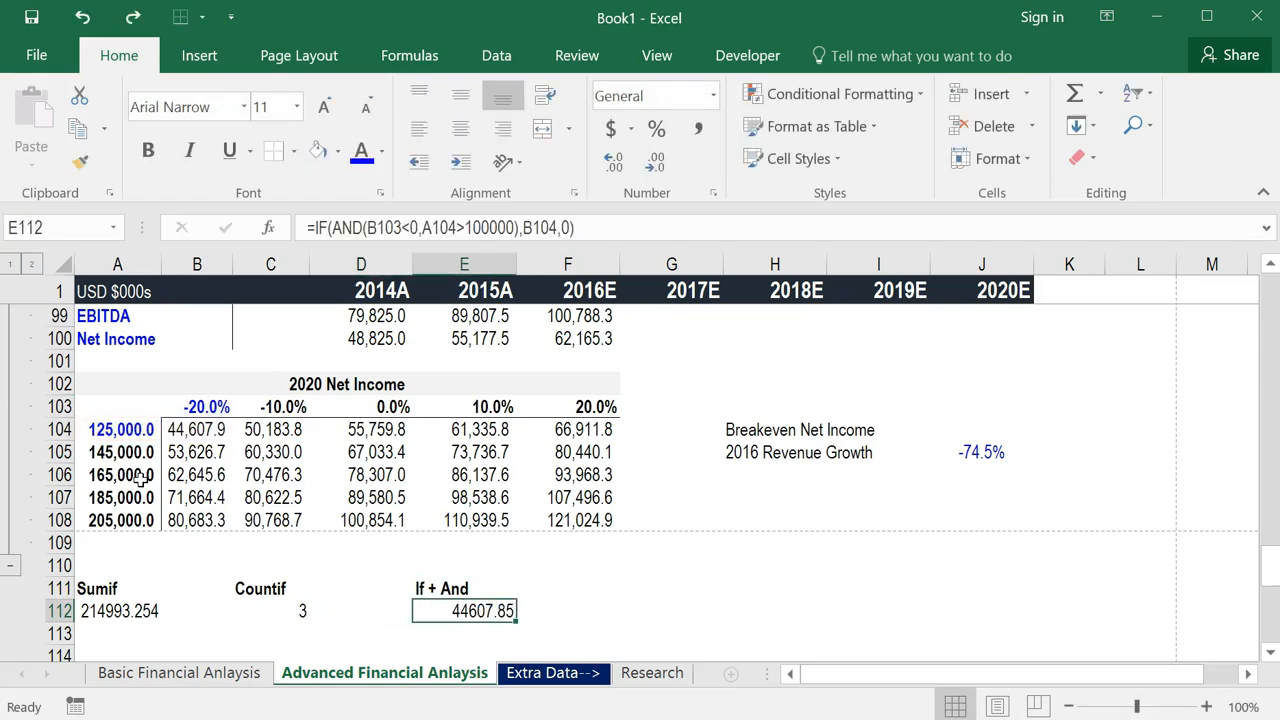
Look over the Sumif, Countif and If + And results along row 112.
key(Left)
key(Left)
key(Left)
key(Left)
key(Right)
key(Right)
key(Right)
key(Right)
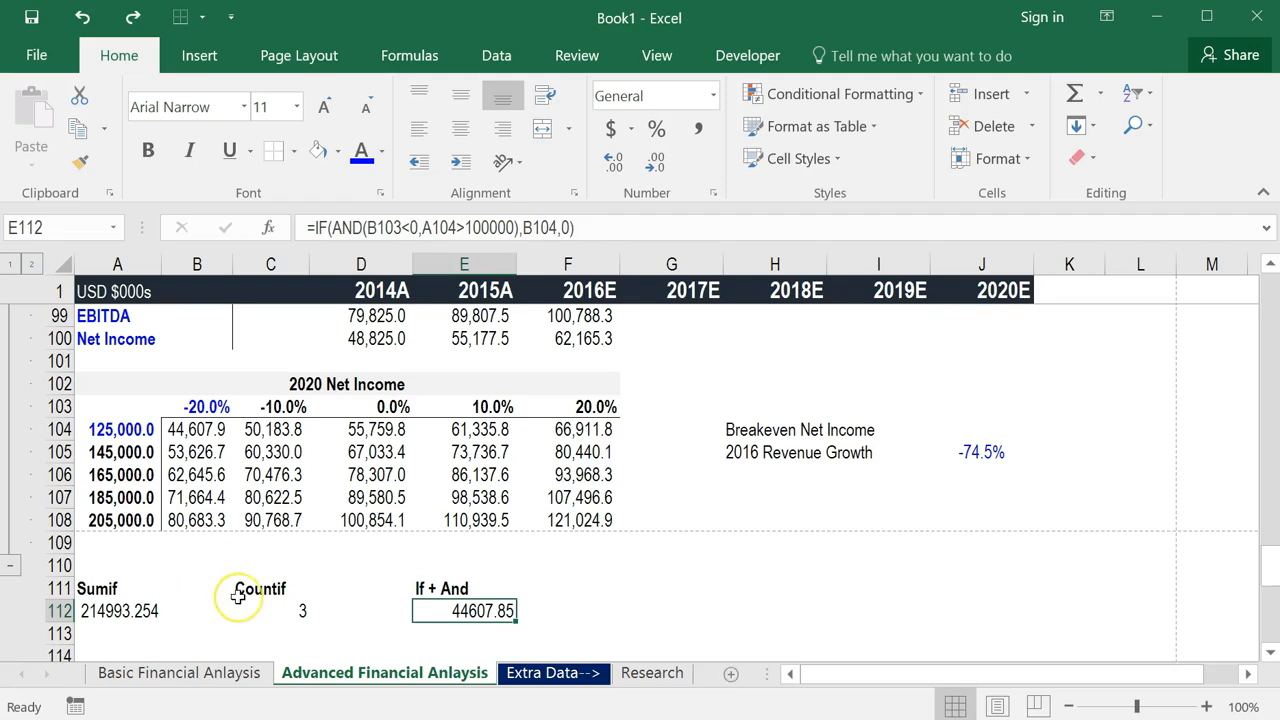
Copy cell E107 of the sensitivity table and paste only its formatting onto the Sumif result in A112.
key(Up)
key(Up)
key(Up)
key(Up)
key(Up)
key(ctrl+c)
key(Down)
key(Down)
key(Left)
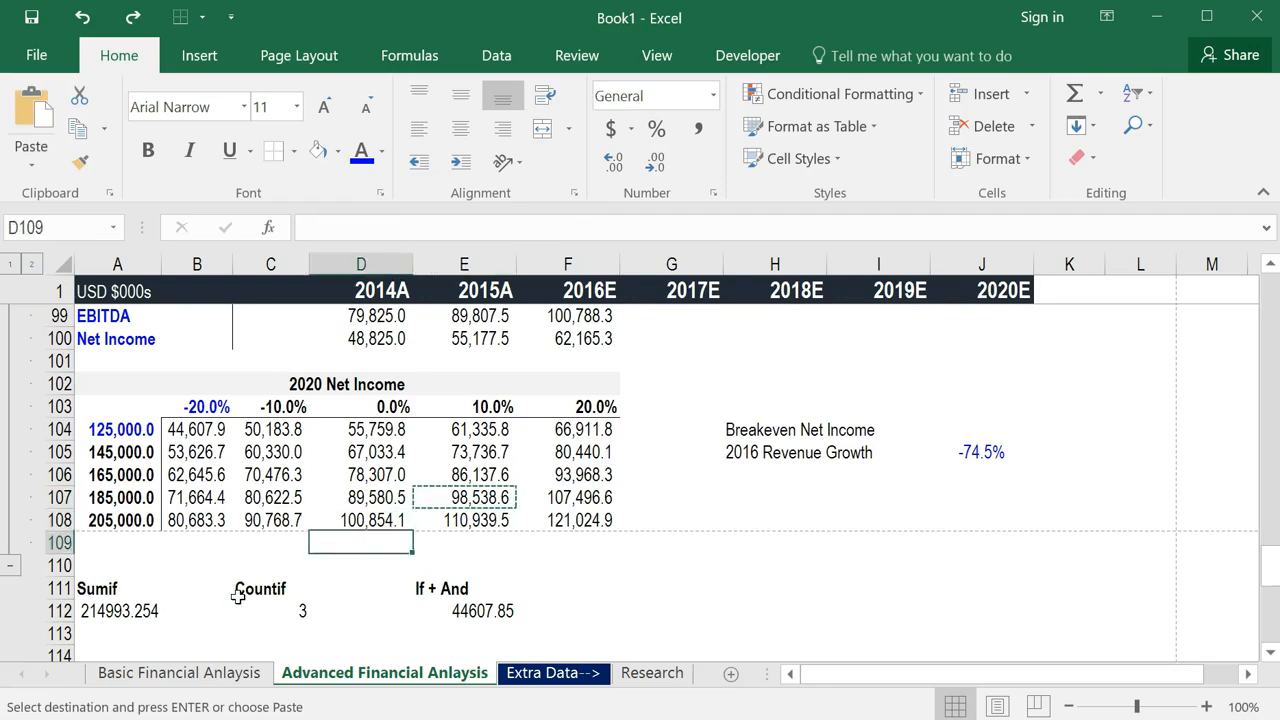
key(Left)
key(Left)
key(Left)
key(Down)
key(Down)
key(Down)
key(Down)
key(Up)
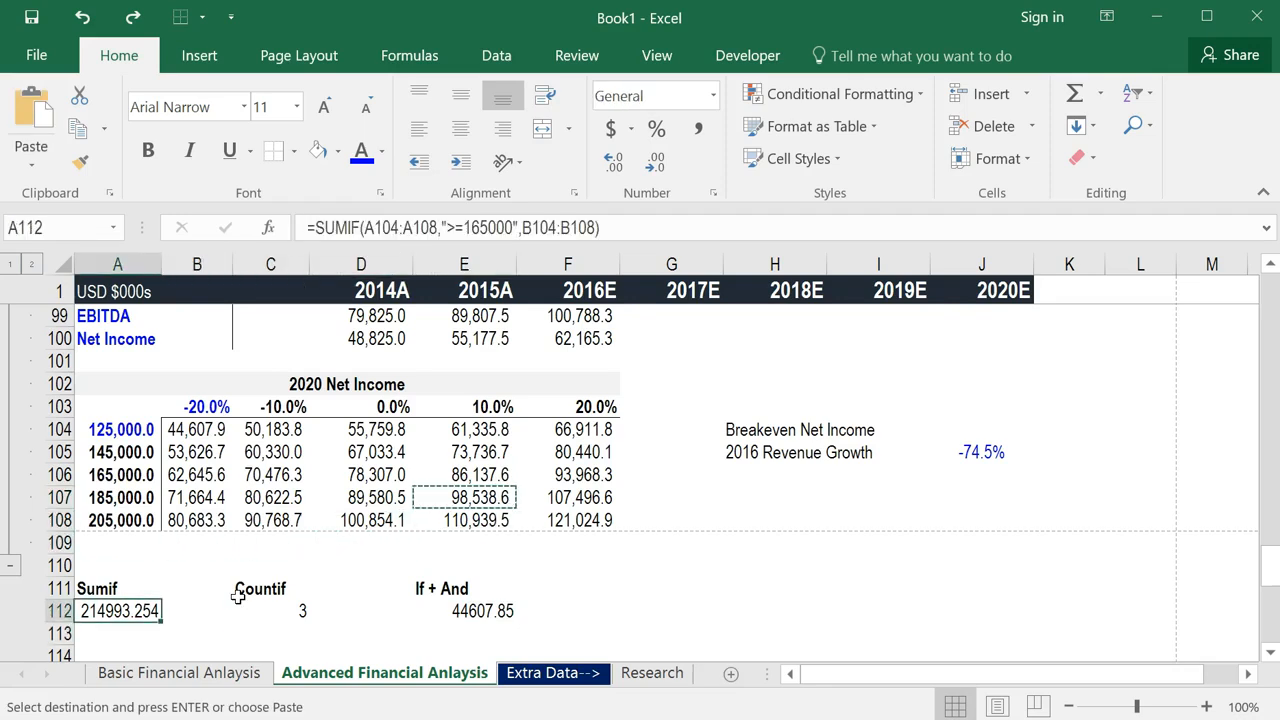
key(ctrl+alt+v)
key(v)
key(t)
key(Return)
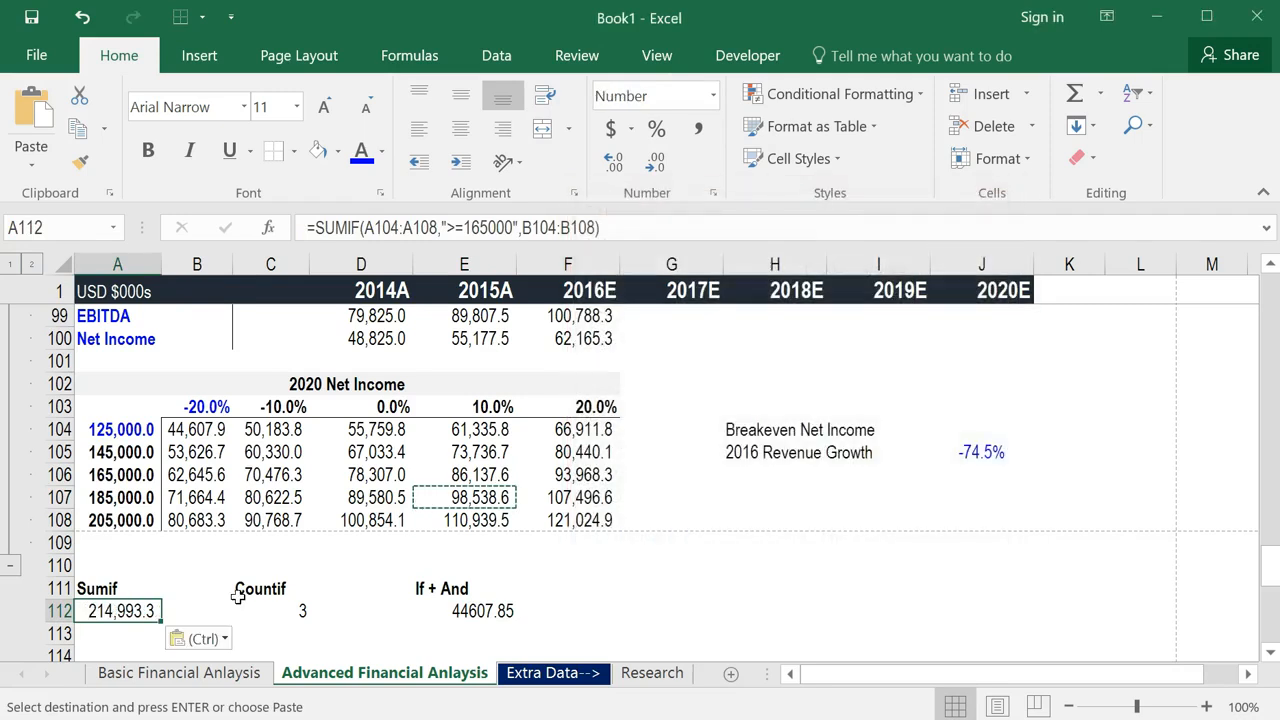
Paste only the copied cell formatting onto the If + And result in E112 and end the copy mode.
key(Right)
key(Right)
key(Right)
key(Right)
key(Right)
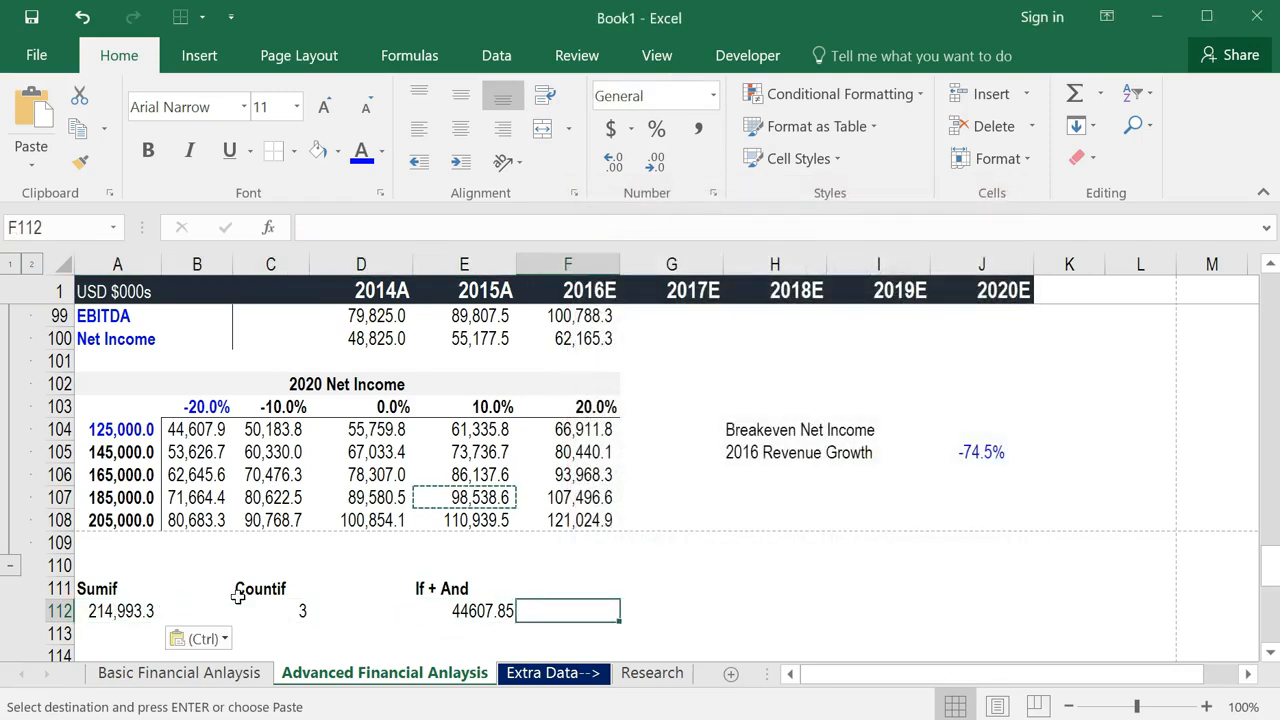
key(Left)
key(ctrl+alt+v)
key(t)
key(Return)
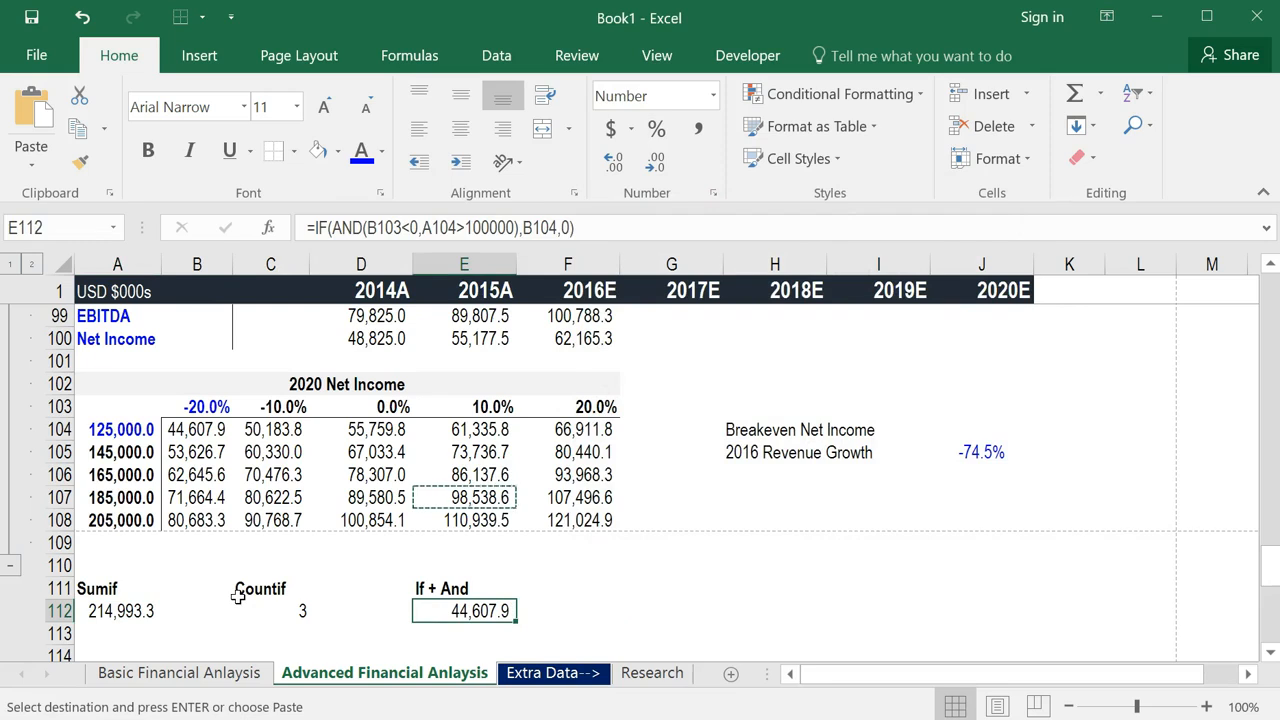
key(Escape)
Group rows 110 to 113, which hold the Sumif, Countif and If + And formulas, in the sheet outline.
key(Left)
key(Left)
key(Left)
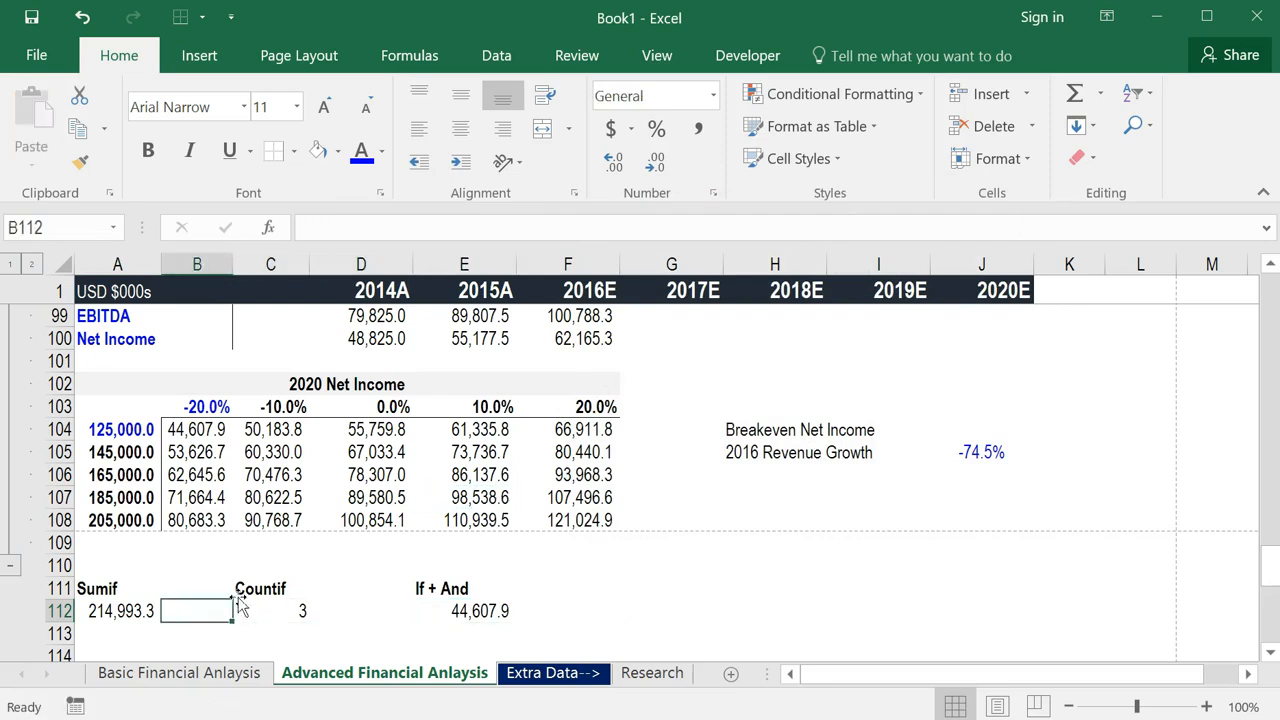
key(Left)
key(Up)
key(Up)
key(shift+Down)
key(shift+Down)
key(shift+Down)
key(shift+space)
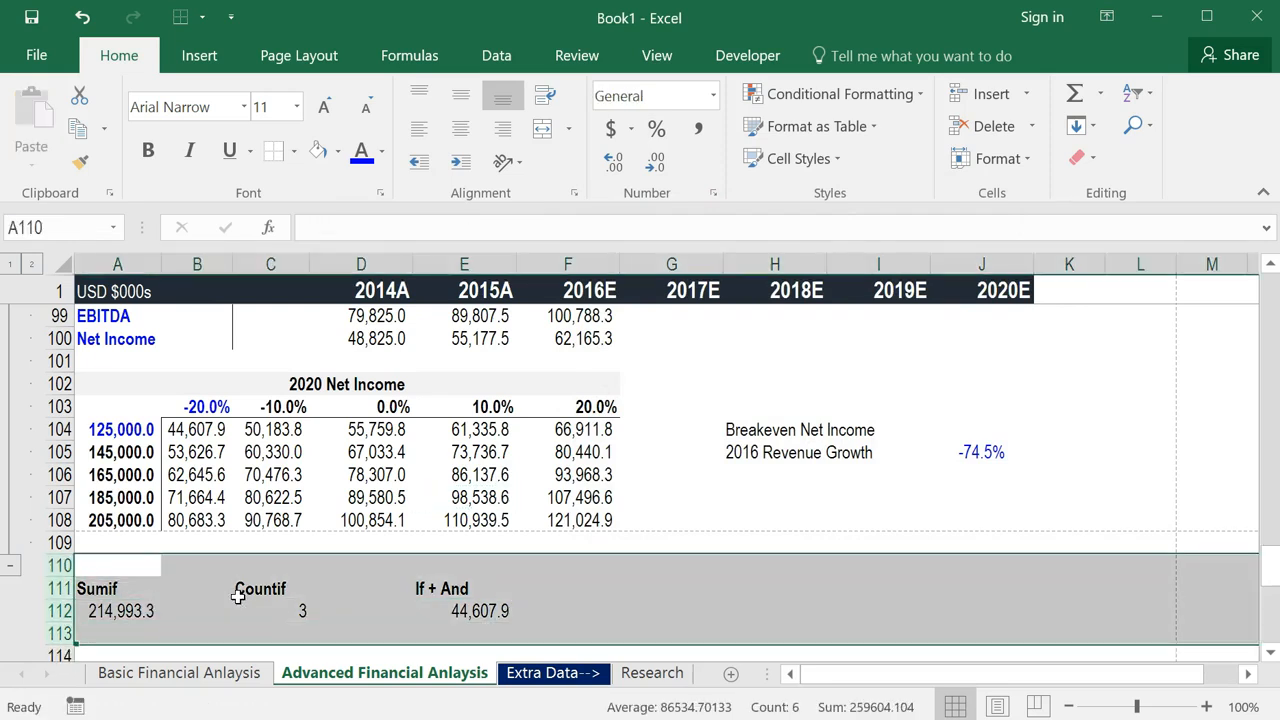
key(alt)
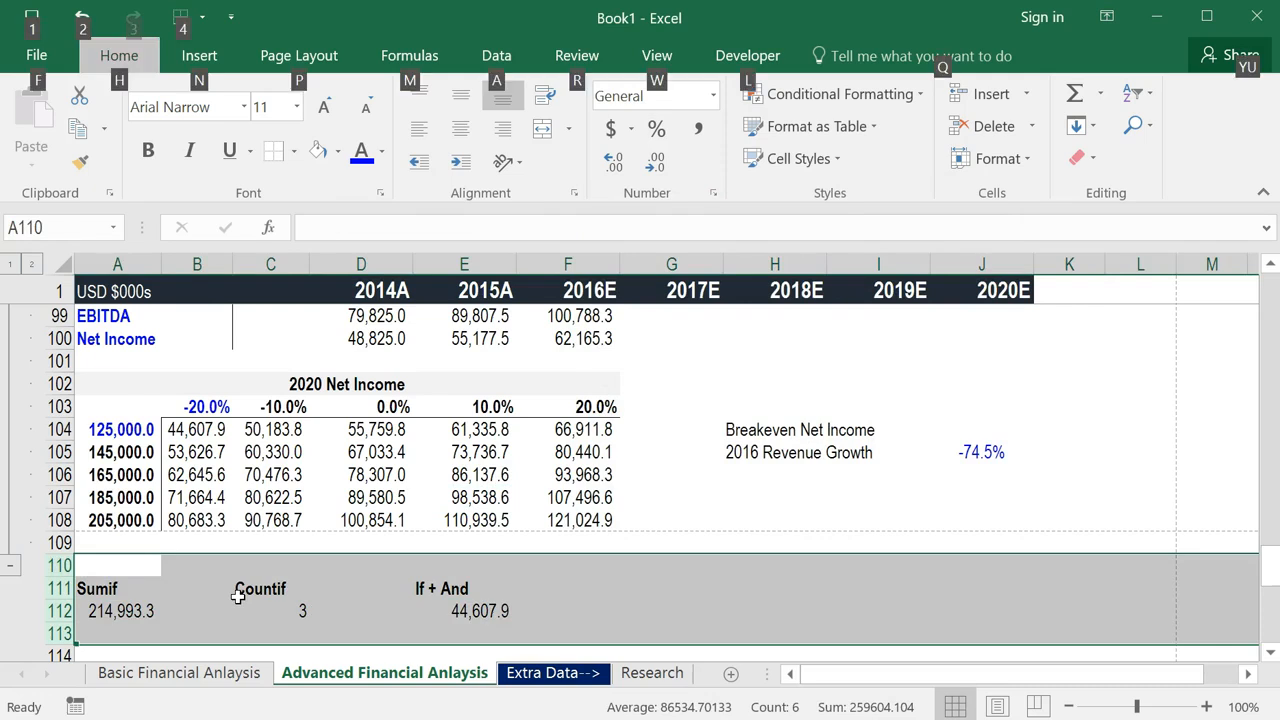
key(a)
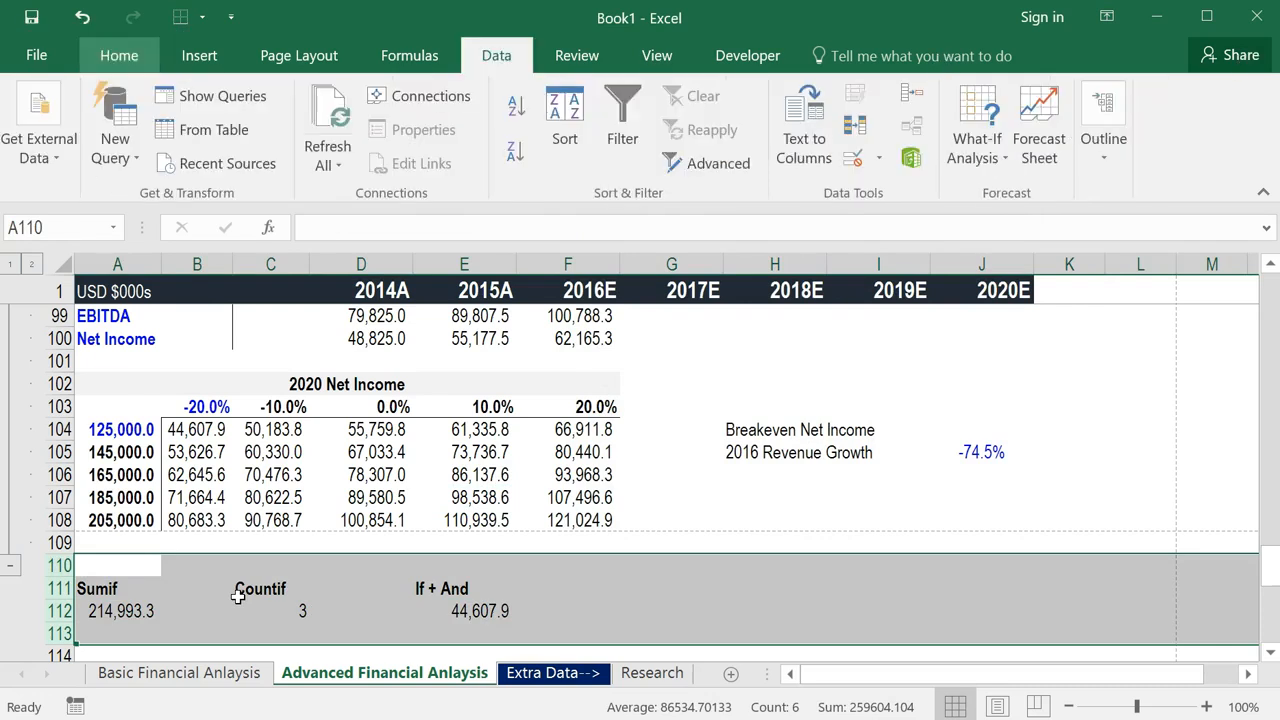
key(j)
key(g)
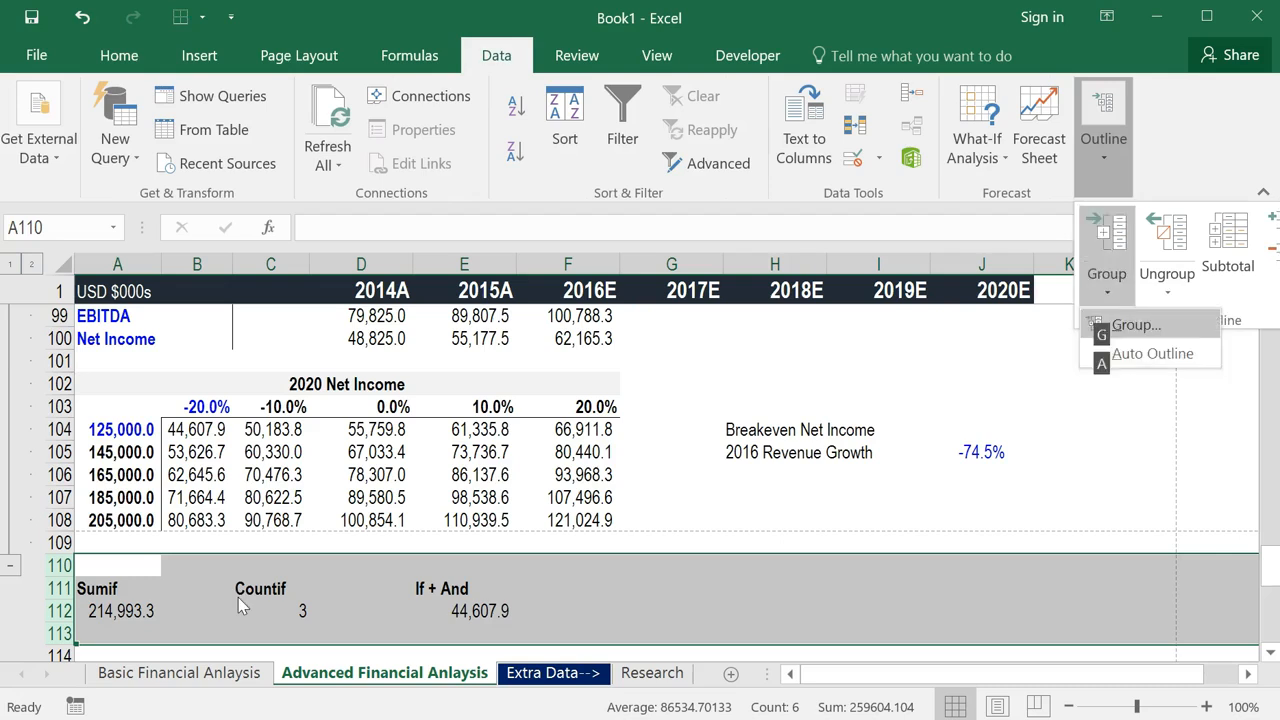
key(g)
key(Down)
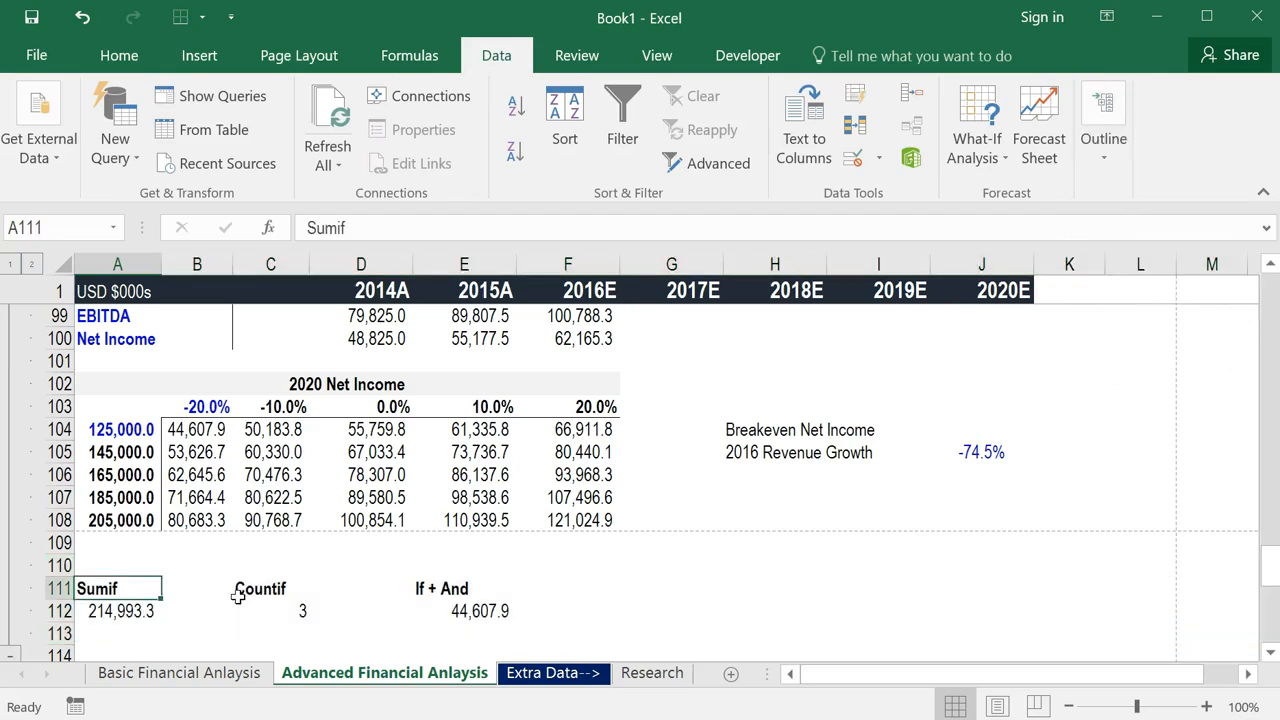
Collapse all row groups to outline level 1 and select cell A2 at the start of the sheet.
scroll(225, 519, down, 1)
click(10, 264)
scroll(126, 409, up, 4)
click(115, 323)
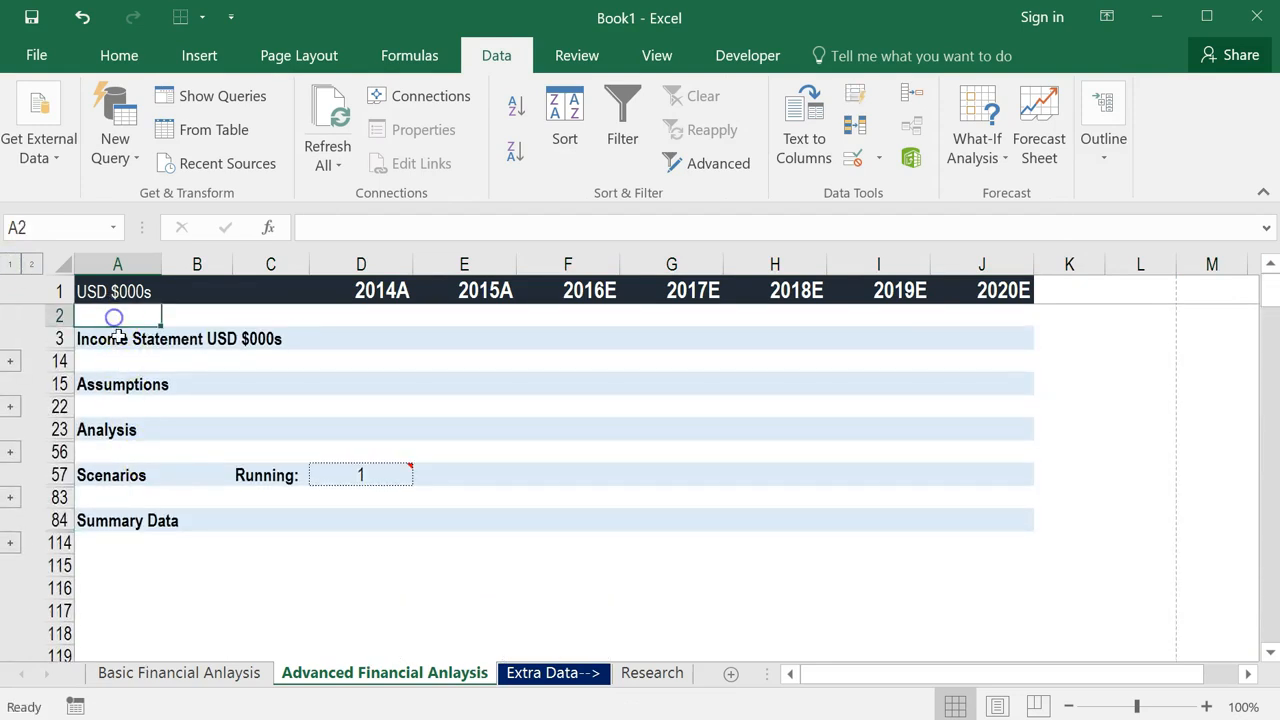